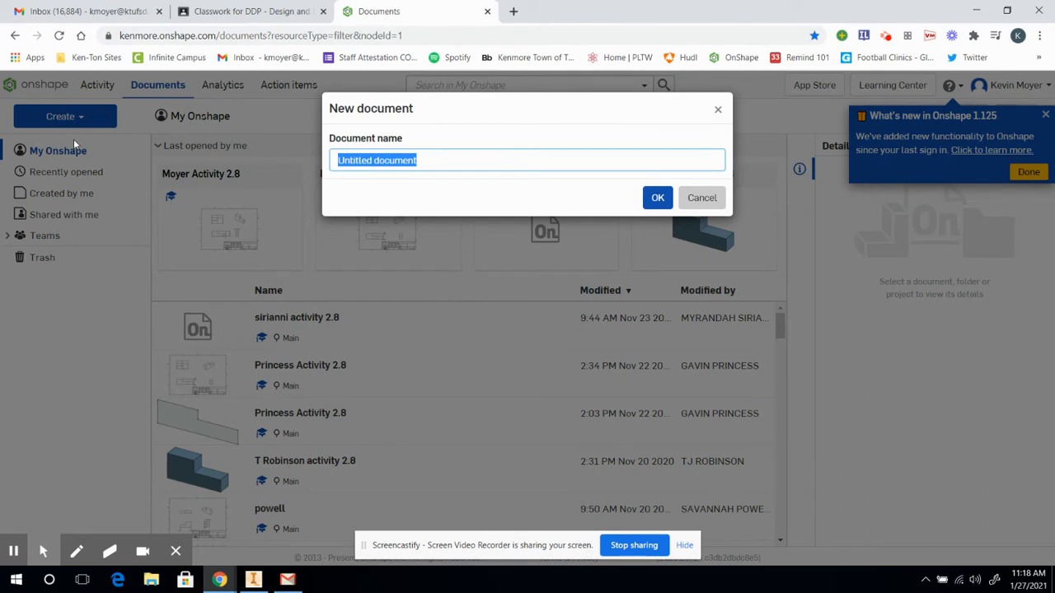
# Create the new document, naming it "Puzzle Part 1" followed by the author's surname
pyautogui.press('BackSpace')
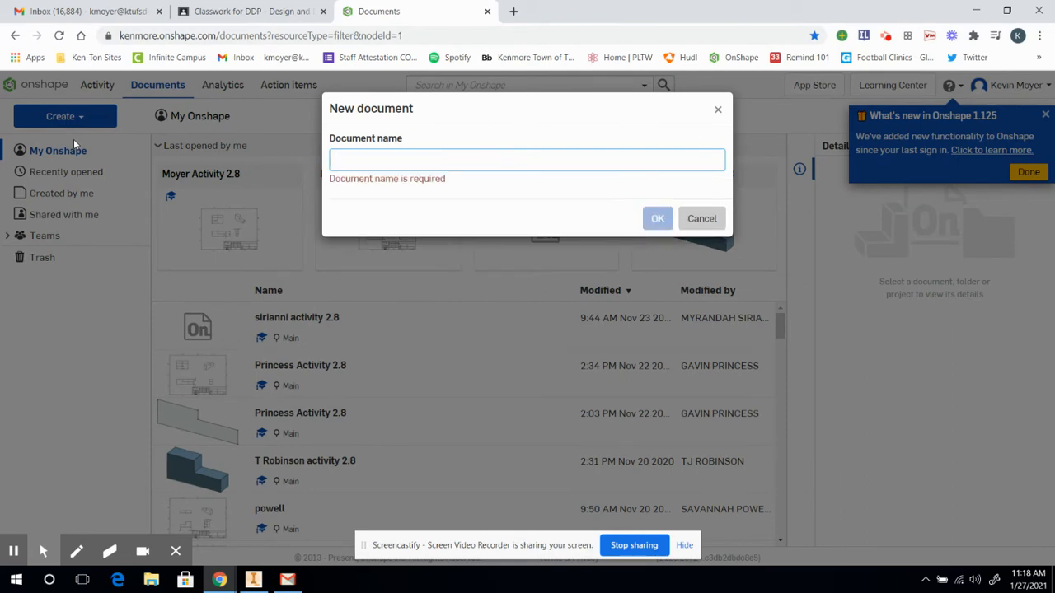
pyautogui.write('Puzzle')
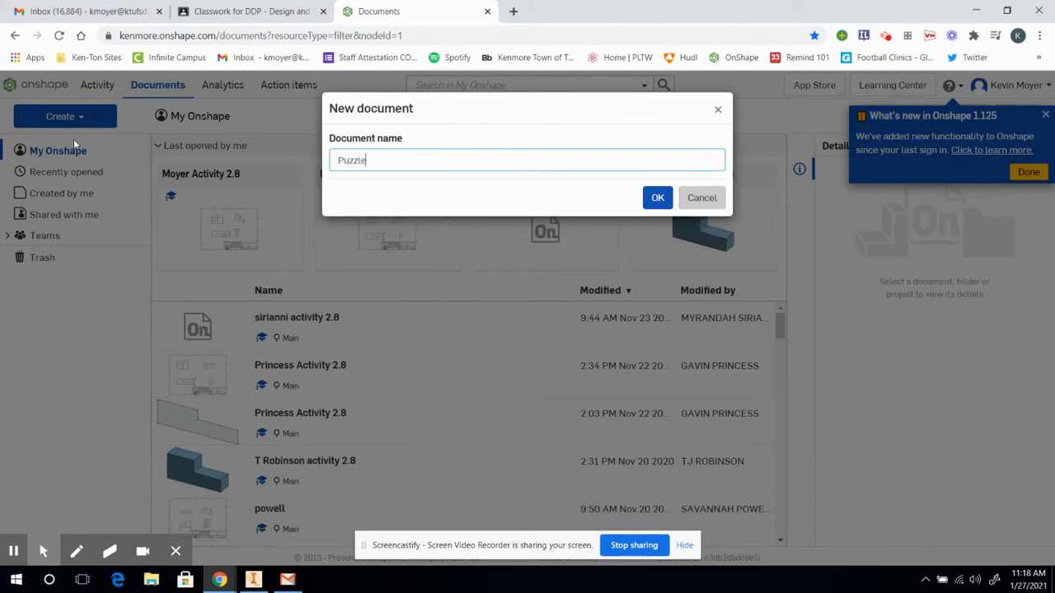
pyautogui.write(' Part 1 Moyer')
pyautogui.click(659, 198)
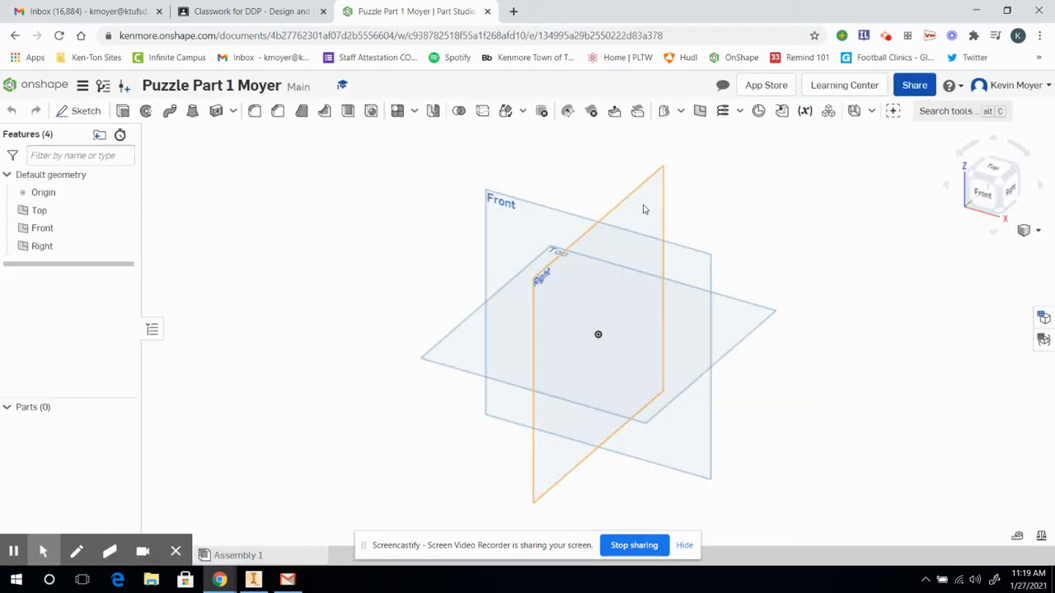
# Start a new sketch on the Front plane
pyautogui.click(95, 114)
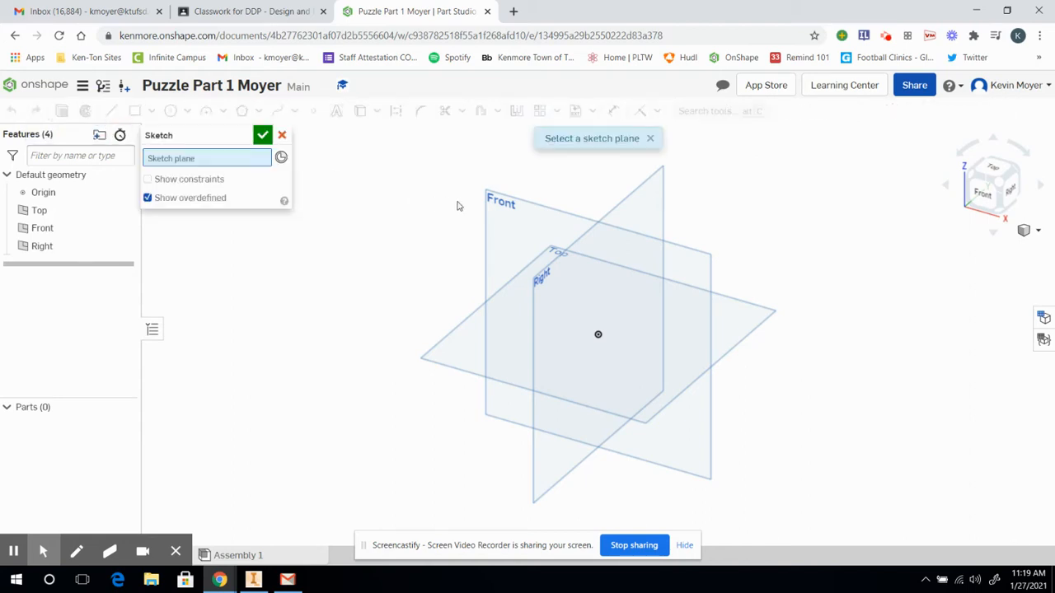
pyautogui.click(517, 205)
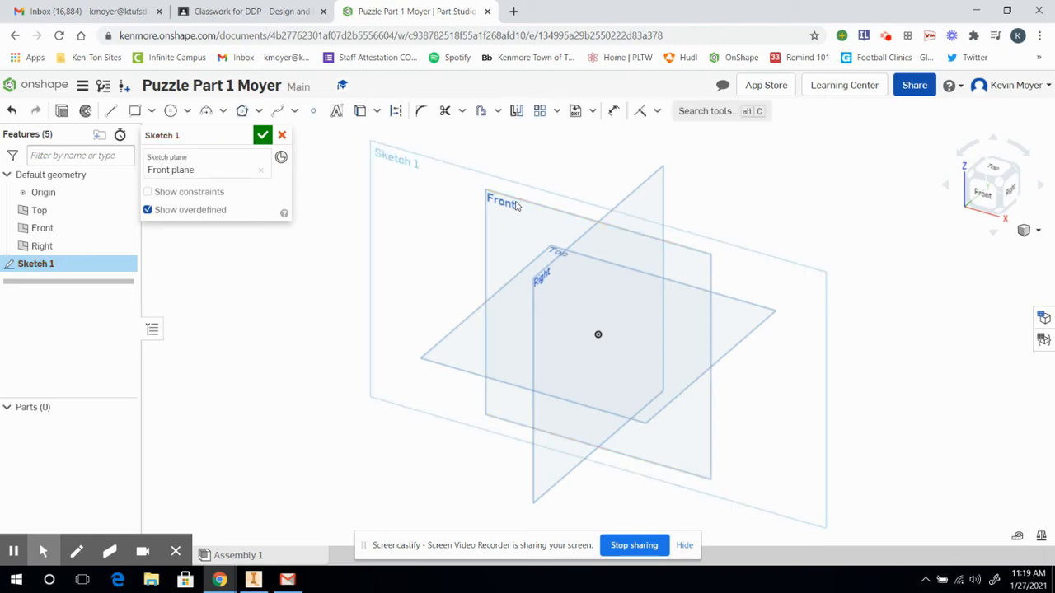
pyautogui.click(981, 197)
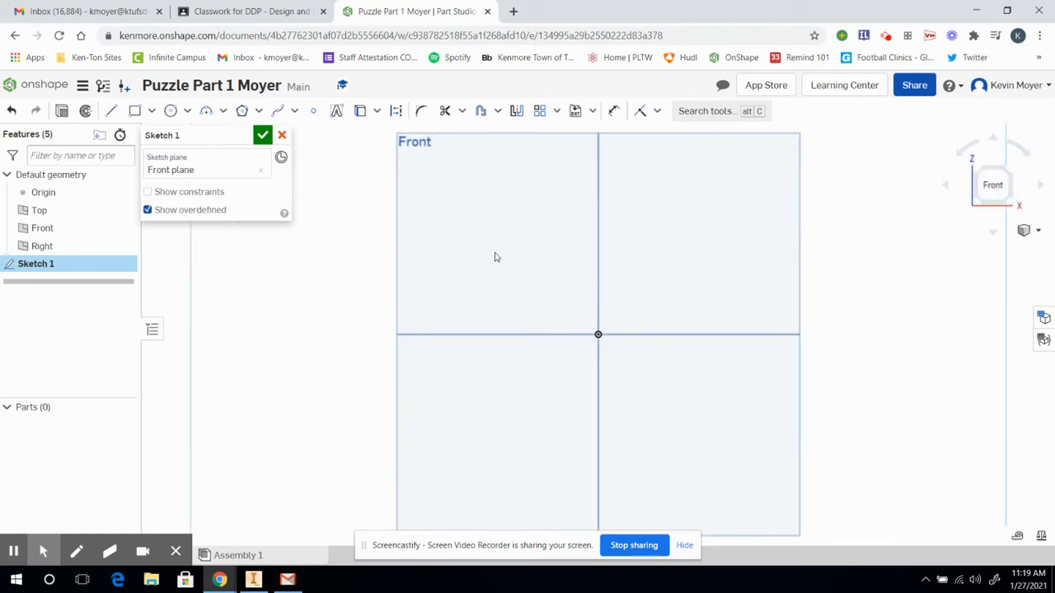
# Draw a closed L-shaped line profile with its lower-left corner at the origin, about 2.56 in tall and 2.55 in wide
pyautogui.click(113, 112)
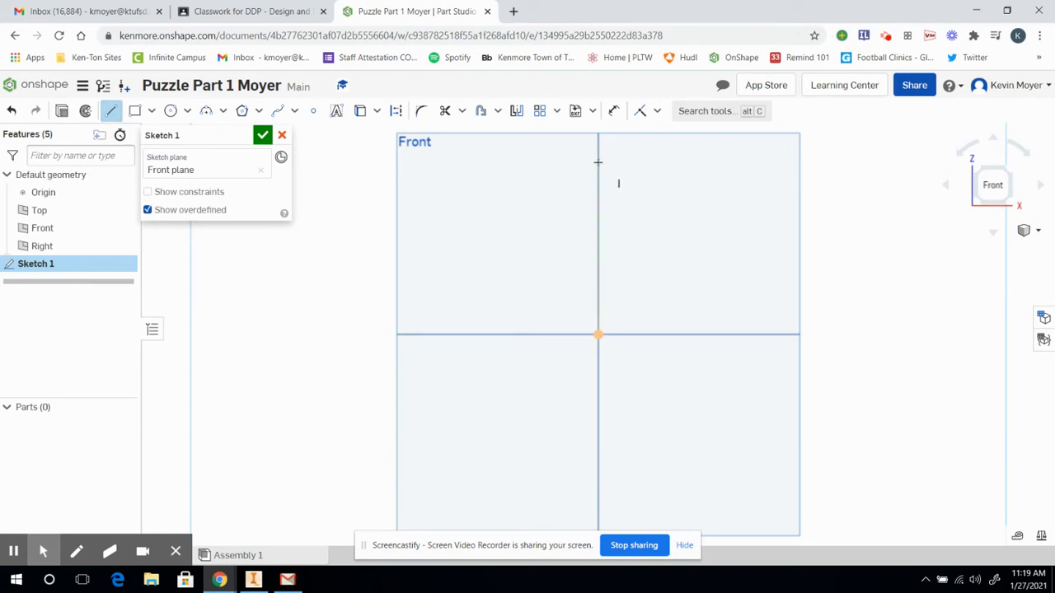
pyautogui.click(597, 162)
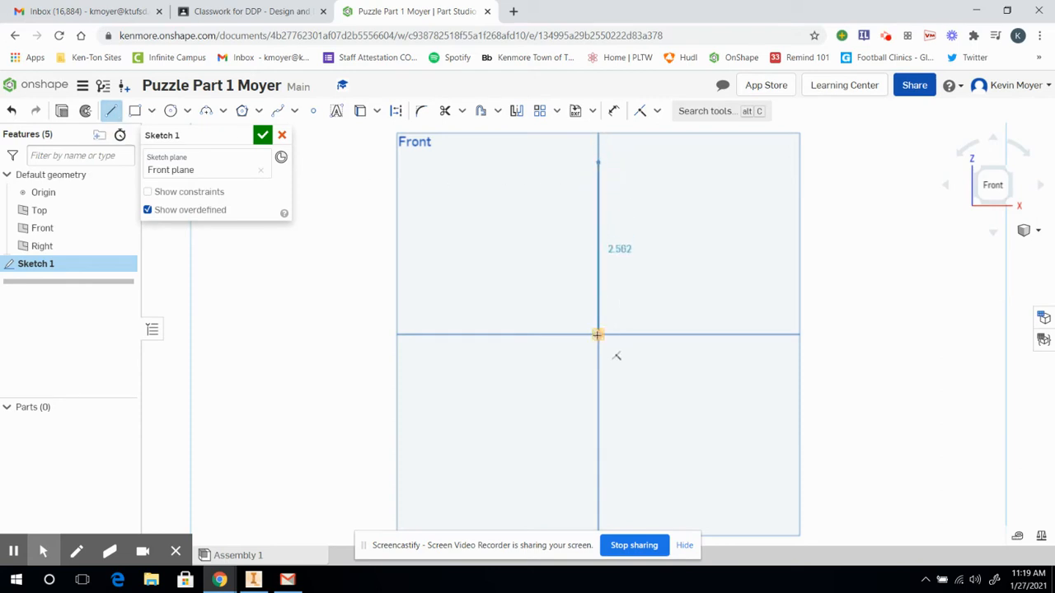
pyautogui.click(599, 335)
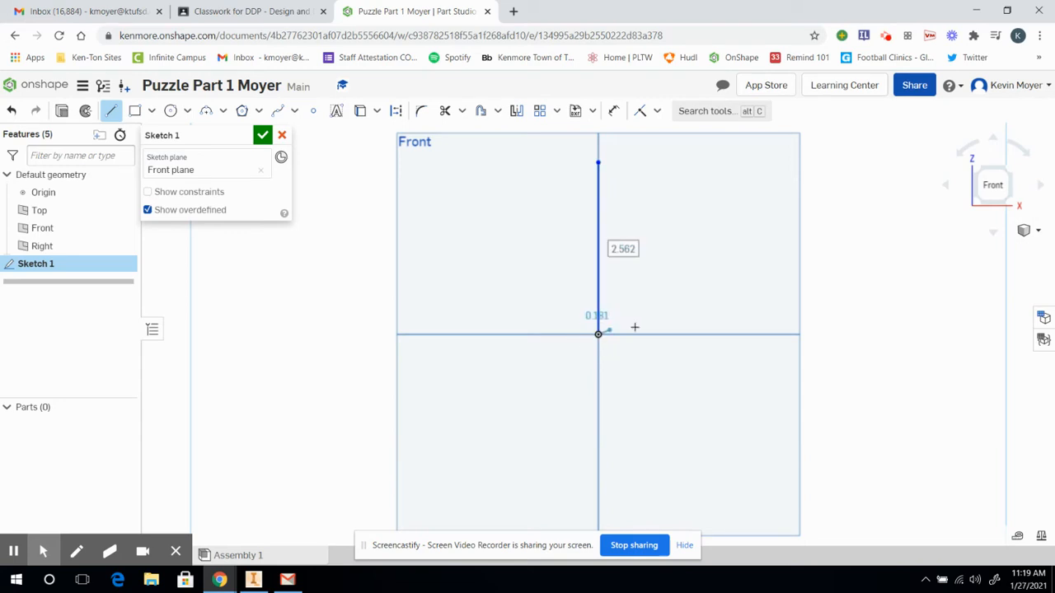
pyautogui.click(769, 335)
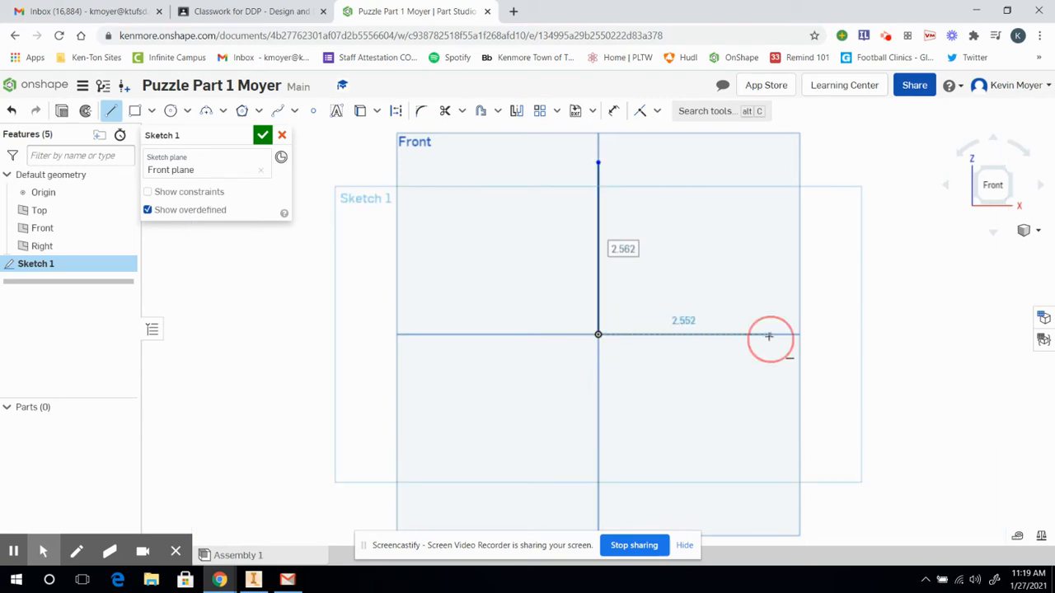
pyautogui.click(768, 258)
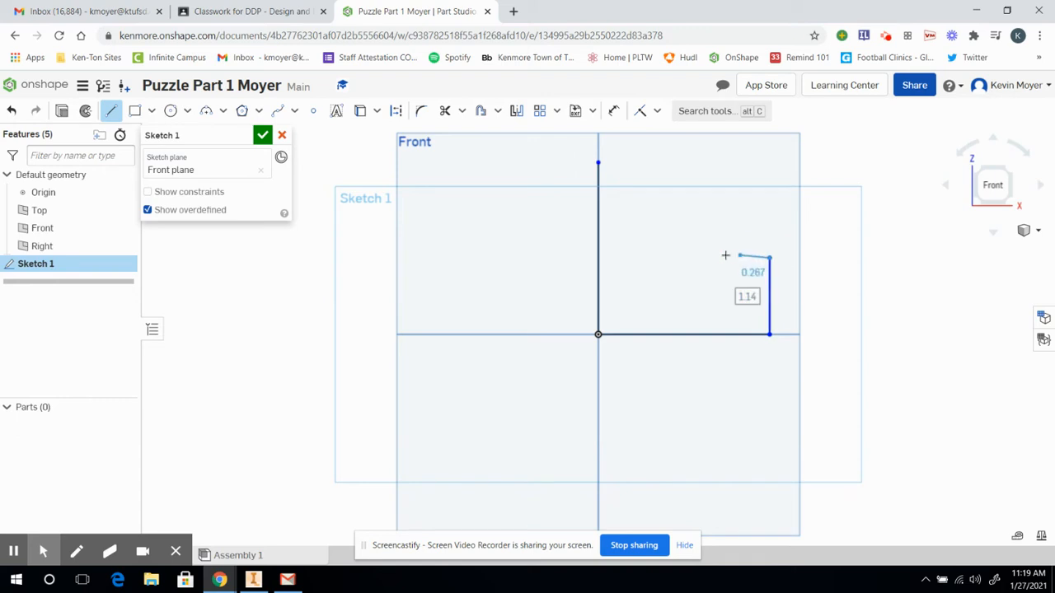
pyautogui.click(672, 258)
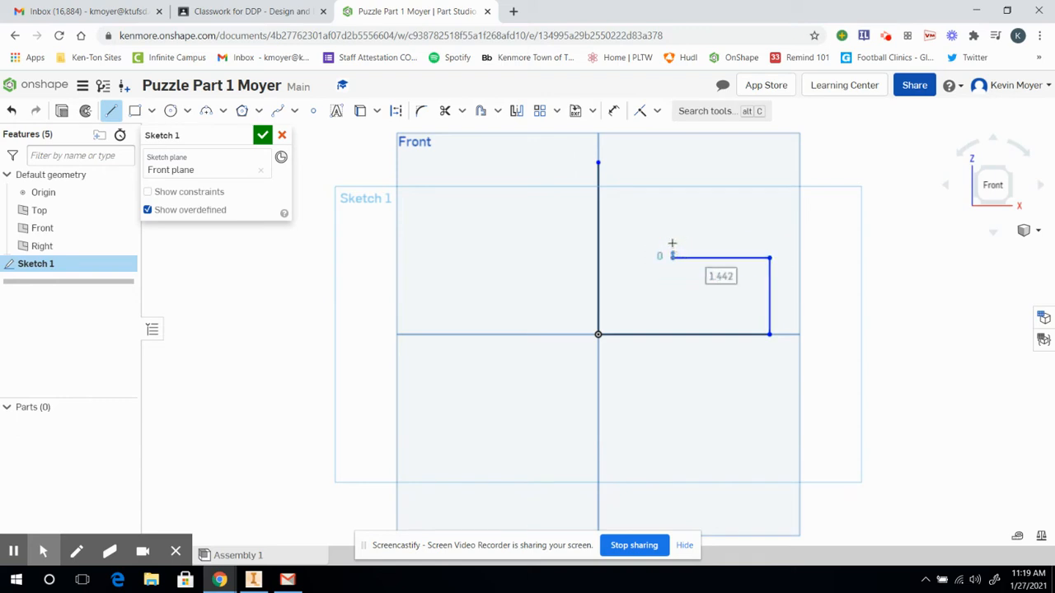
pyautogui.click(672, 162)
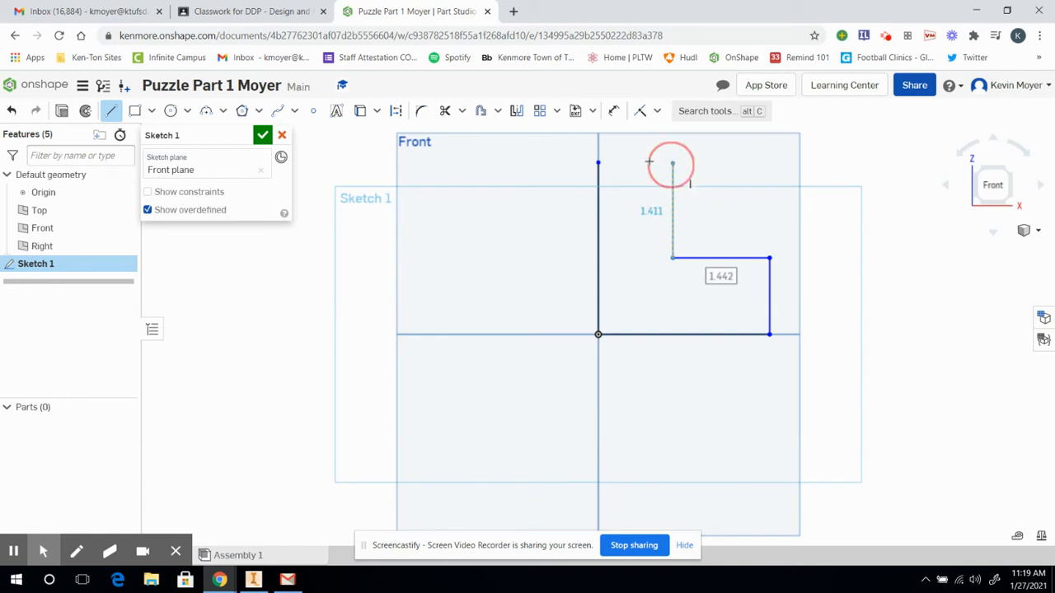
pyautogui.click(597, 162)
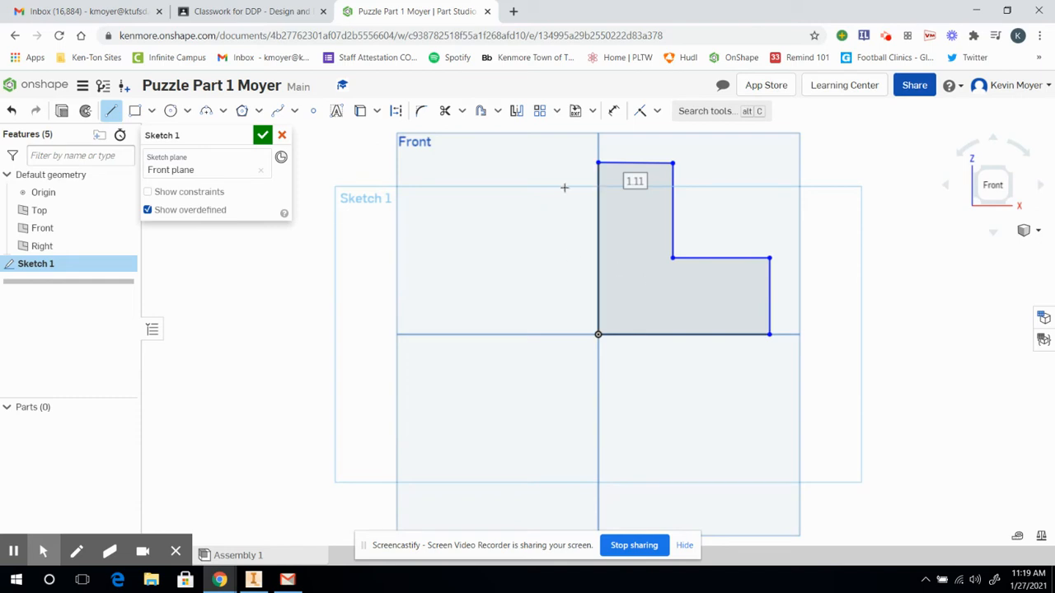
# Dimension the L profile's full-height left edge to 2.25 in and its top edge to 0.75 in
pyautogui.click(614, 113)
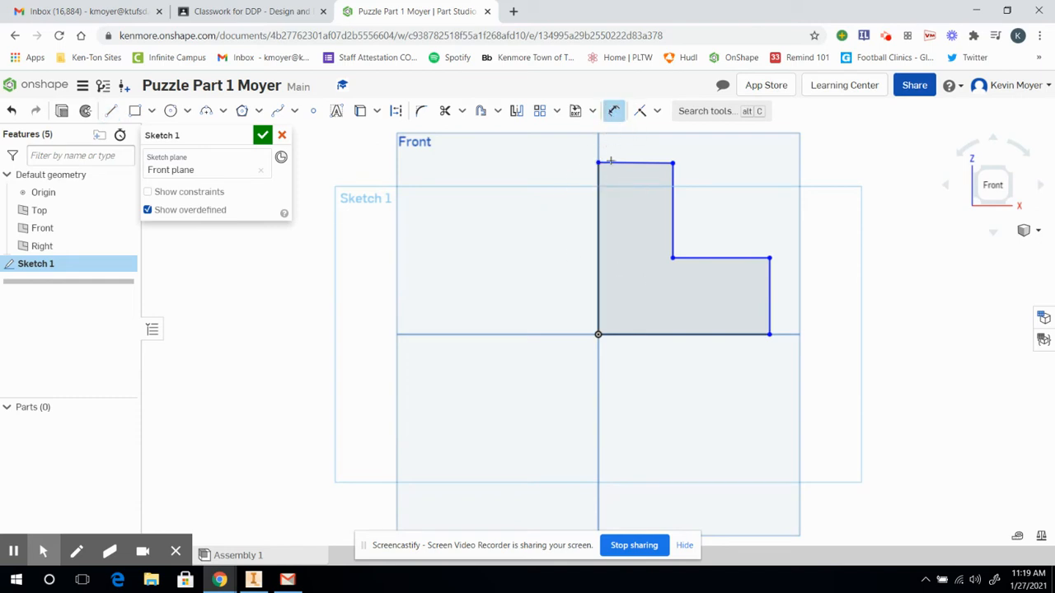
pyautogui.click(598, 204)
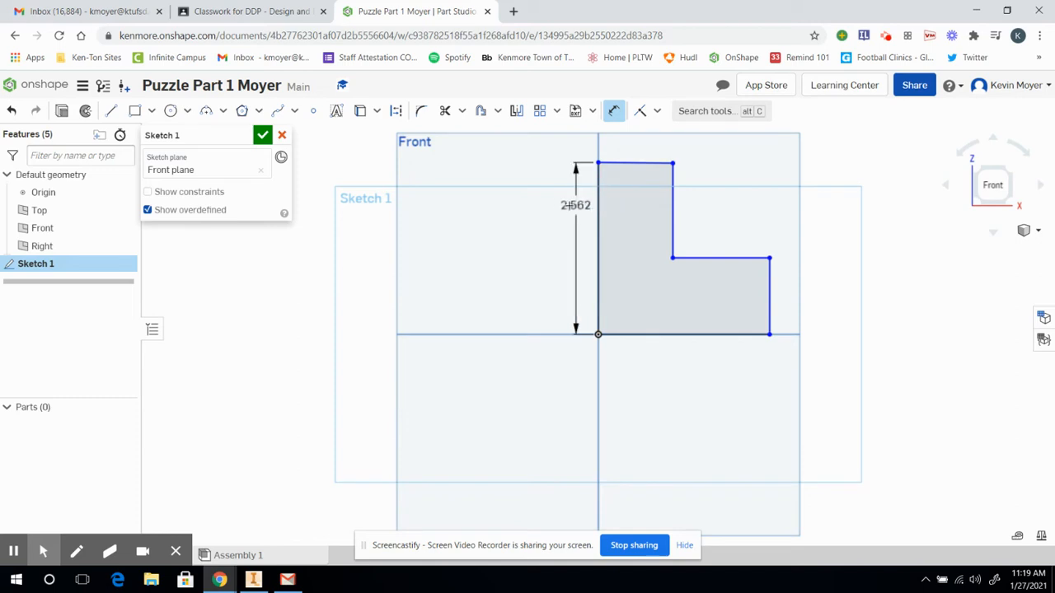
pyautogui.click(553, 208)
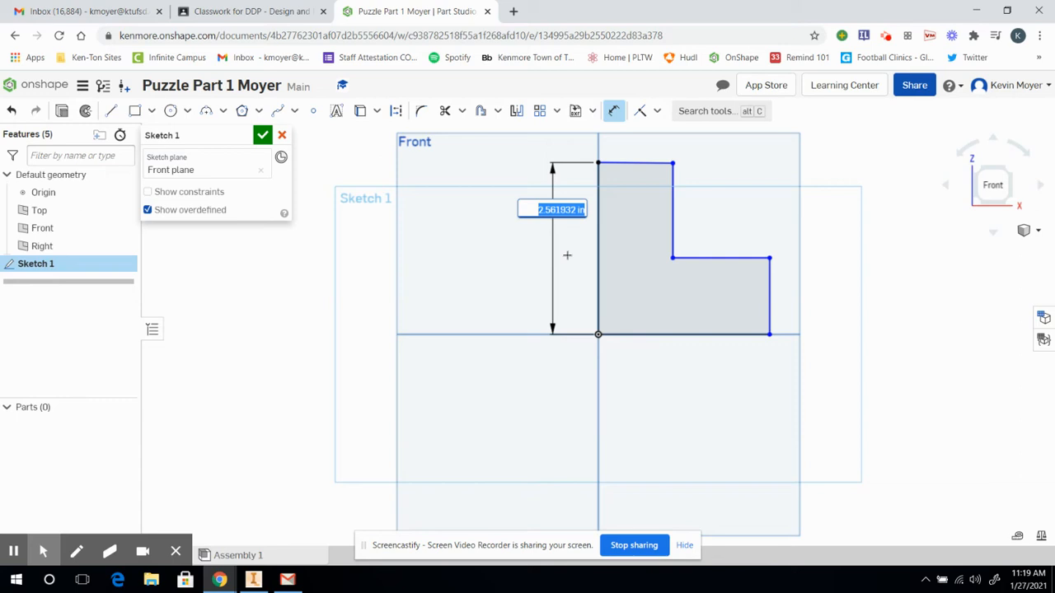
pyautogui.write('2.25')
pyautogui.press('Return')
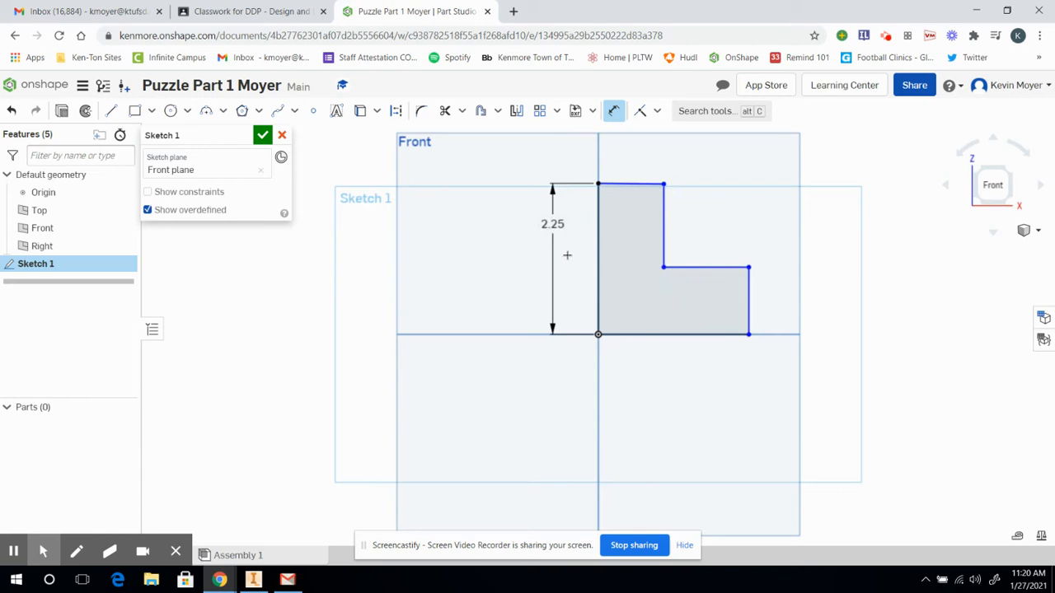
pyautogui.click(629, 184)
pyautogui.click(626, 159)
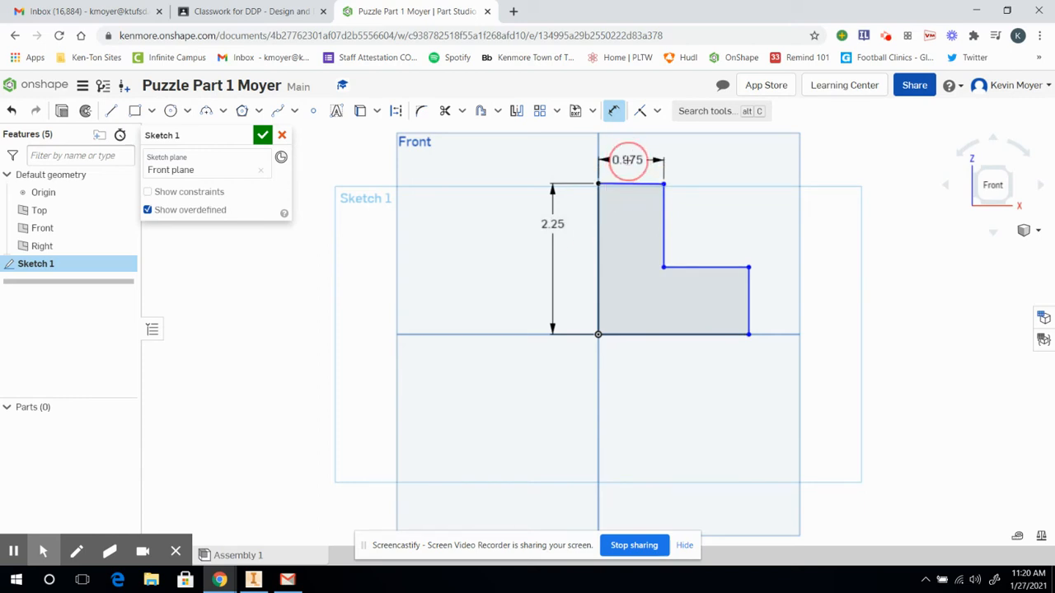
pyautogui.press('BackSpace')
pyautogui.write('0.75')
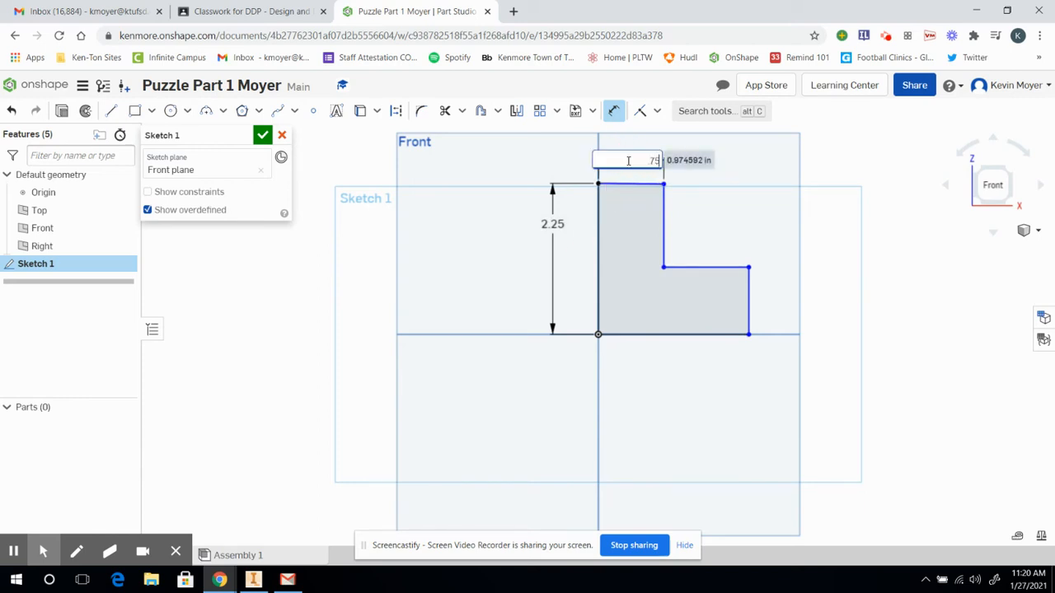
pyautogui.press('Return')
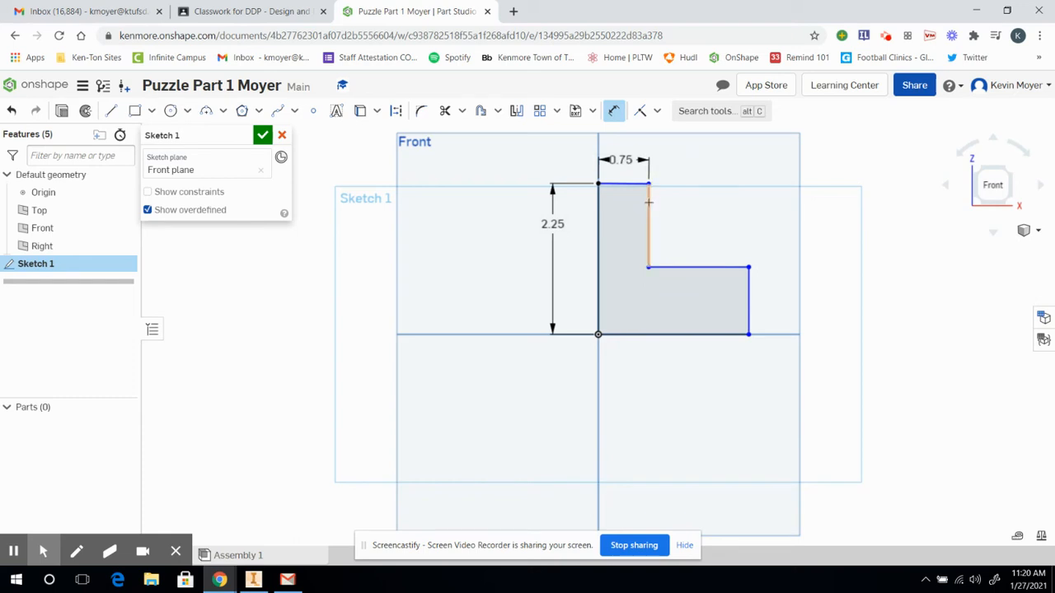
# Dimension the profile's inner vertical edge to 1.5 in and its inner horizontal edge to 0.75 in
pyautogui.click(650, 200)
pyautogui.click(717, 247)
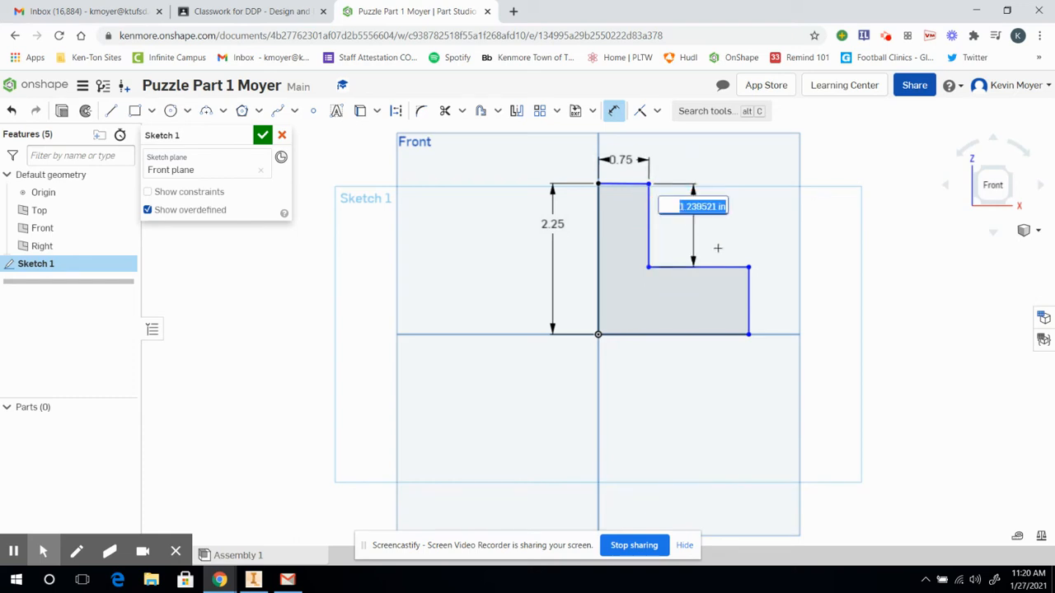
pyautogui.write('1.5')
pyautogui.press('Return')
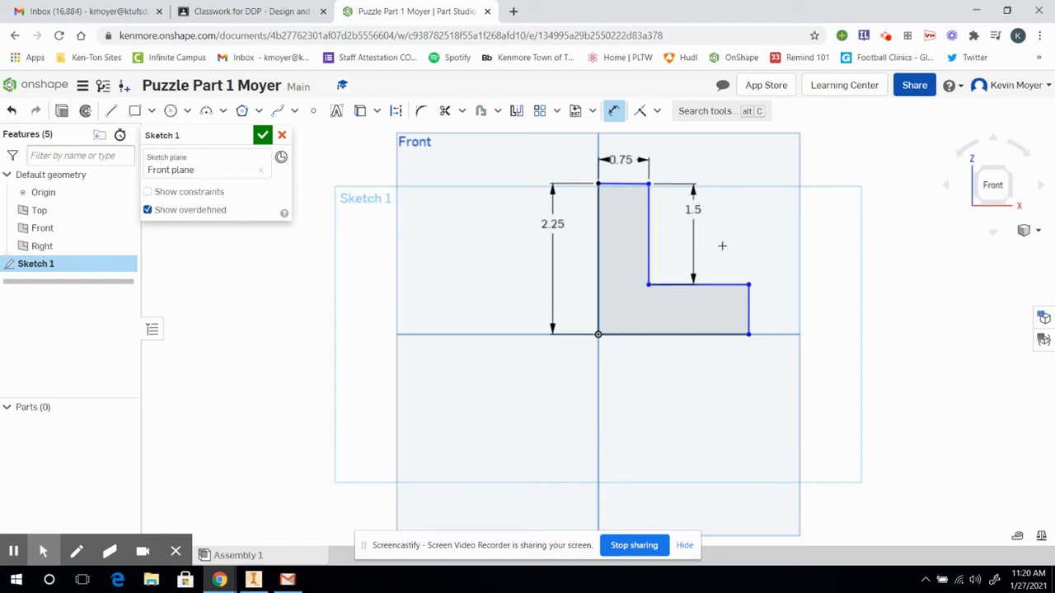
pyautogui.click(709, 285)
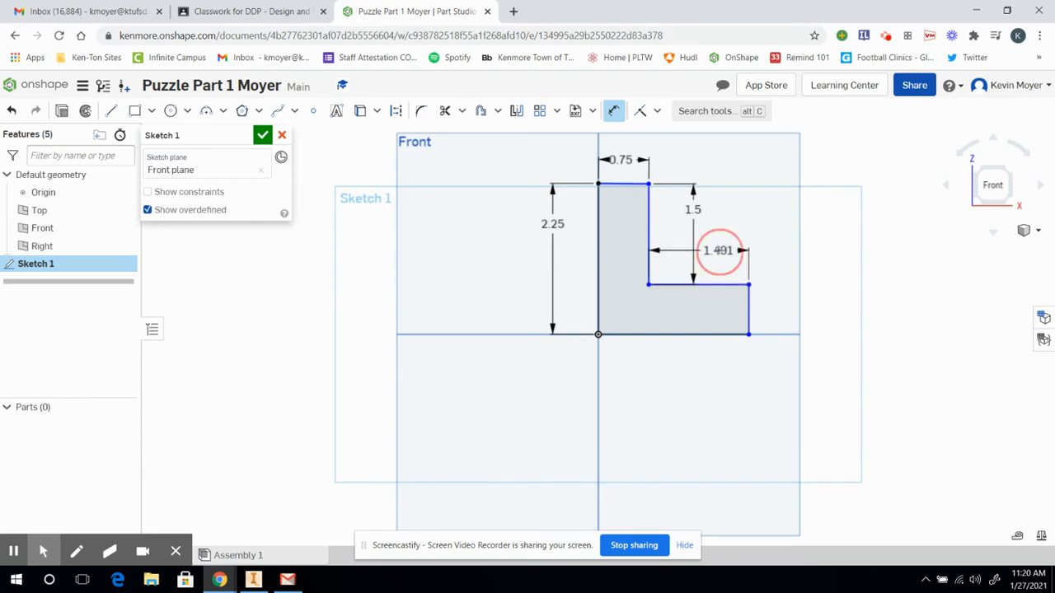
pyautogui.click(718, 251)
pyautogui.press('BackSpace')
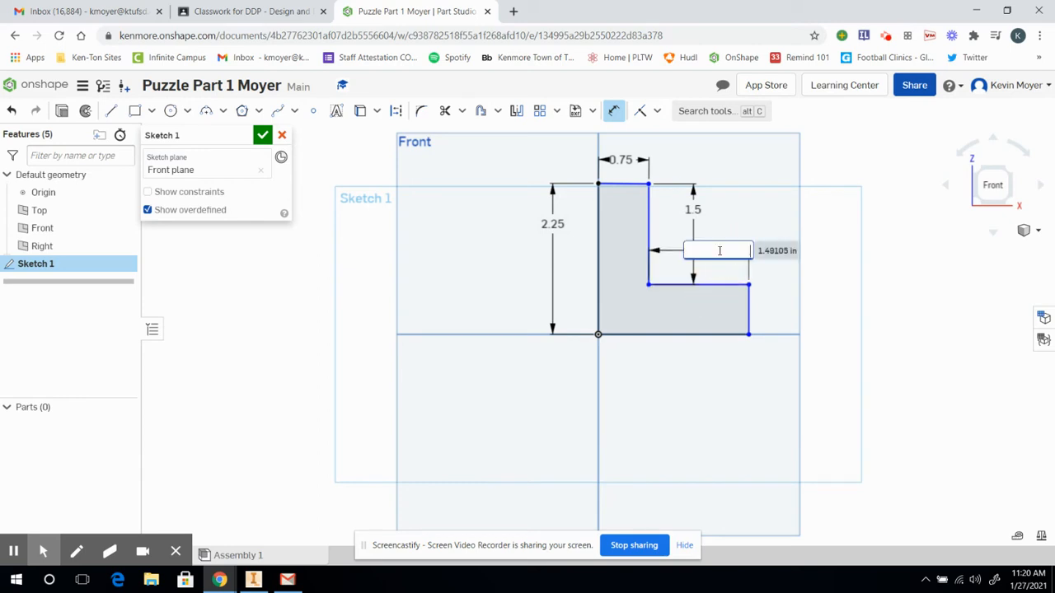
pyautogui.write('.75')
pyautogui.press('Return')
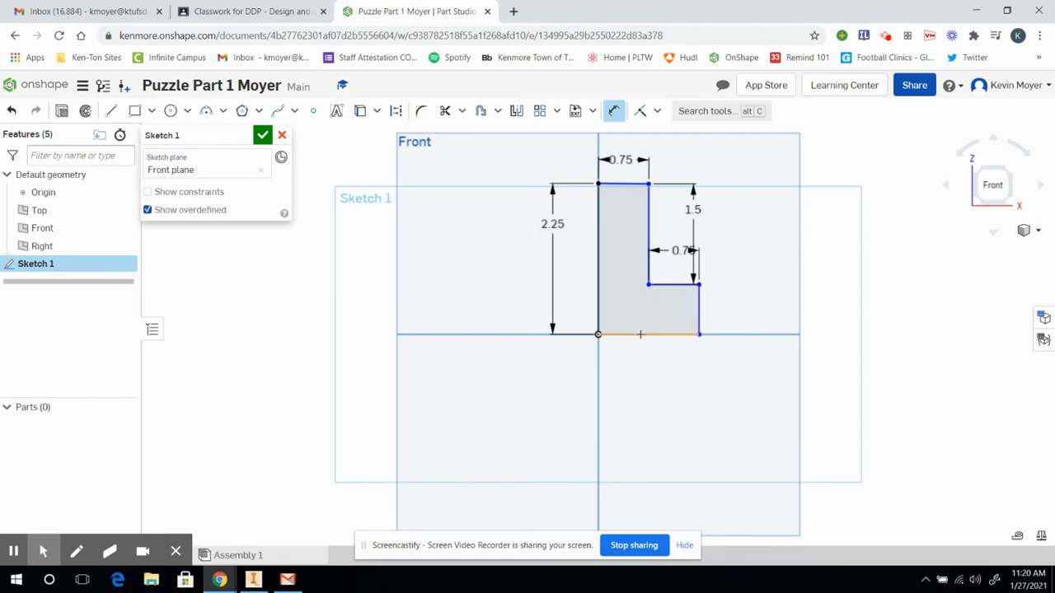
# Dimension the short right edge to 0.75 in, add a reference dimension to the bottom edge, and finish the sketch
pyautogui.click(699, 310)
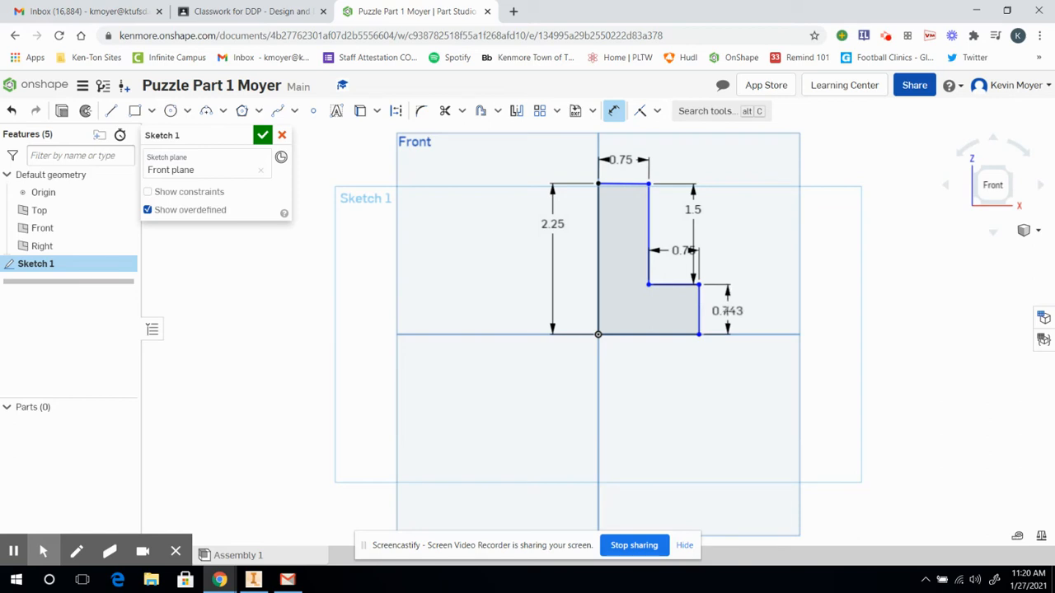
pyautogui.click(727, 311)
pyautogui.write('.75')
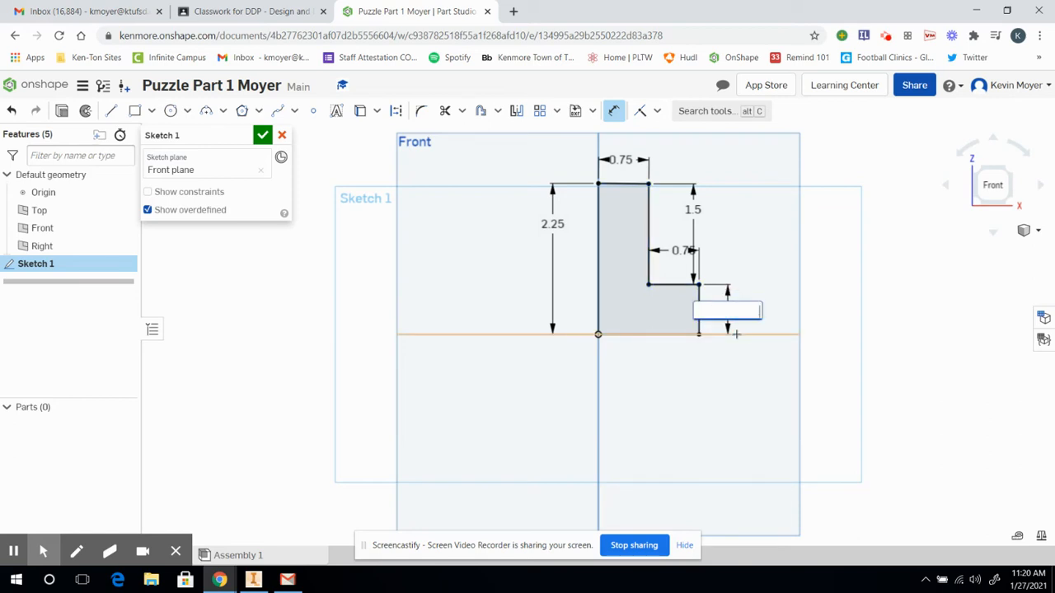
pyautogui.press('Return')
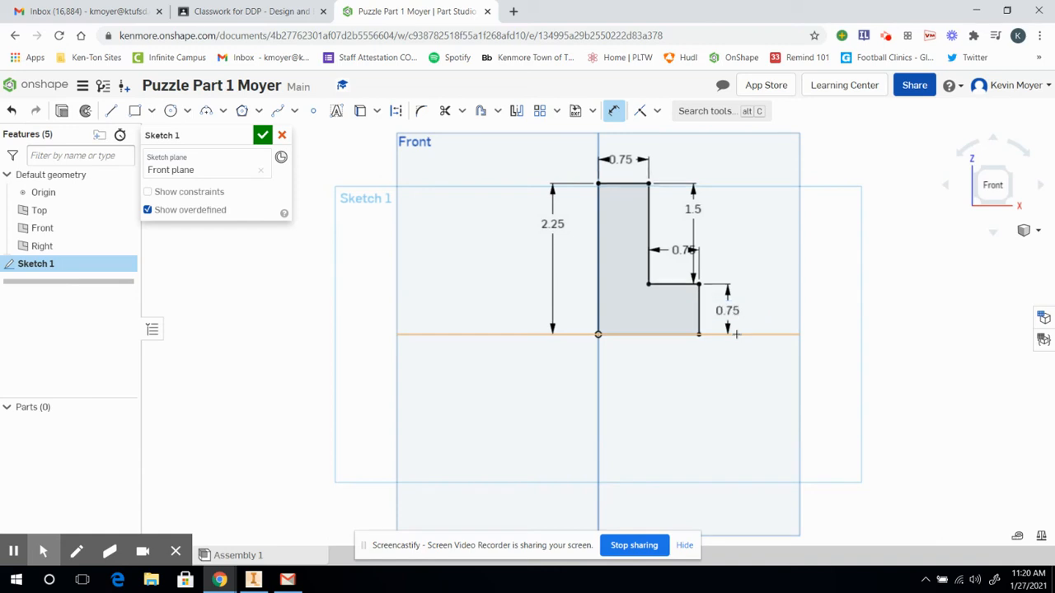
pyautogui.click(666, 335)
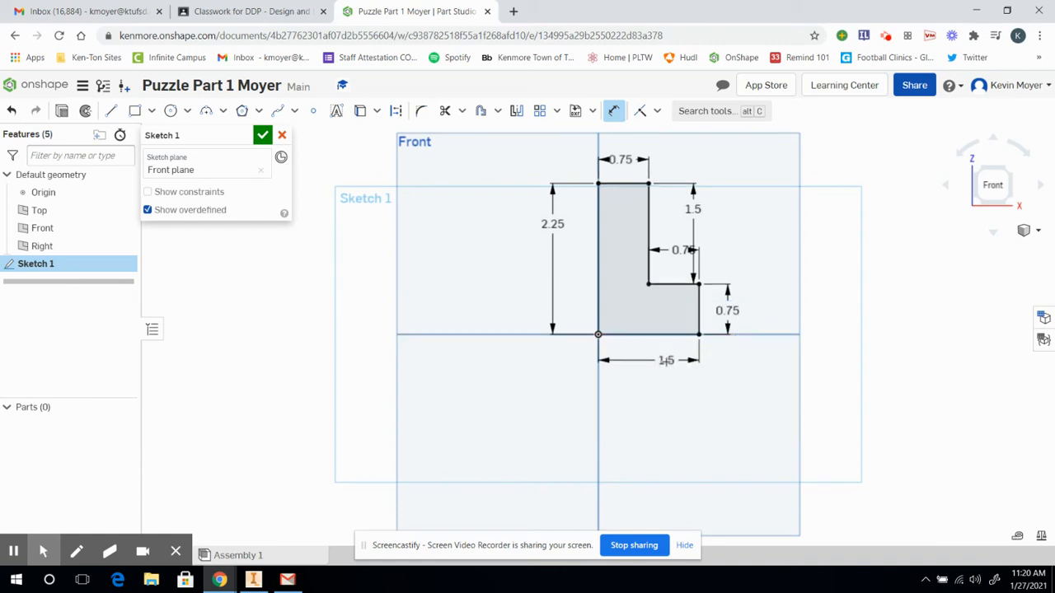
pyautogui.click(666, 361)
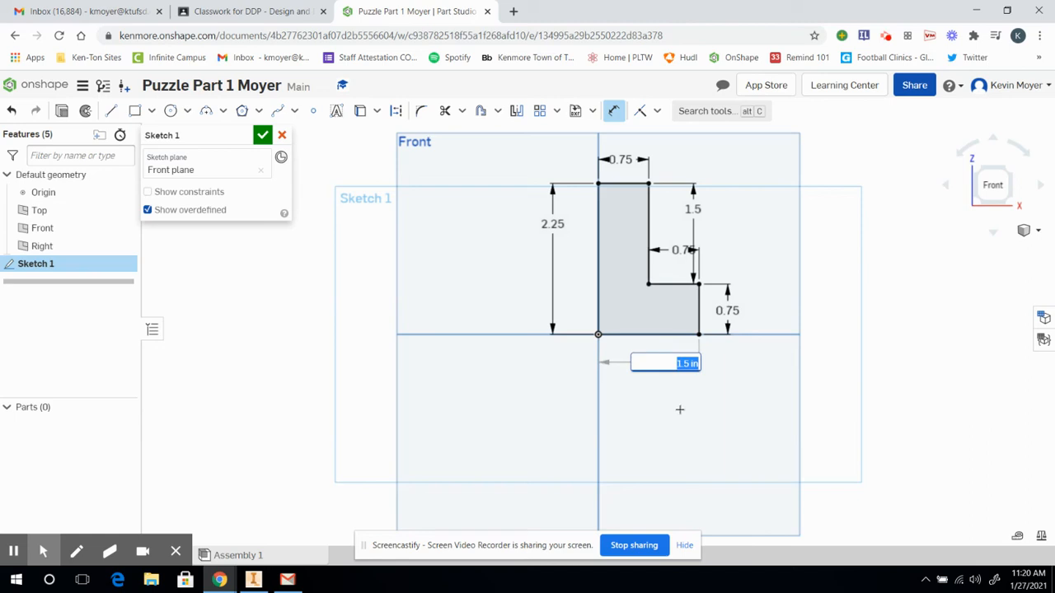
pyautogui.press('Return')
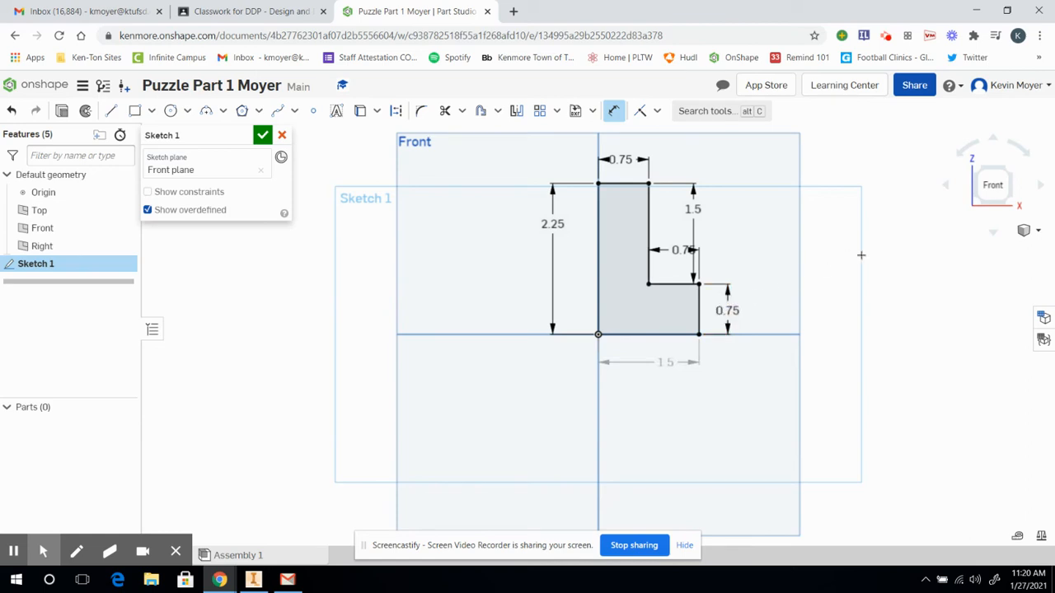
pyautogui.click(262, 135)
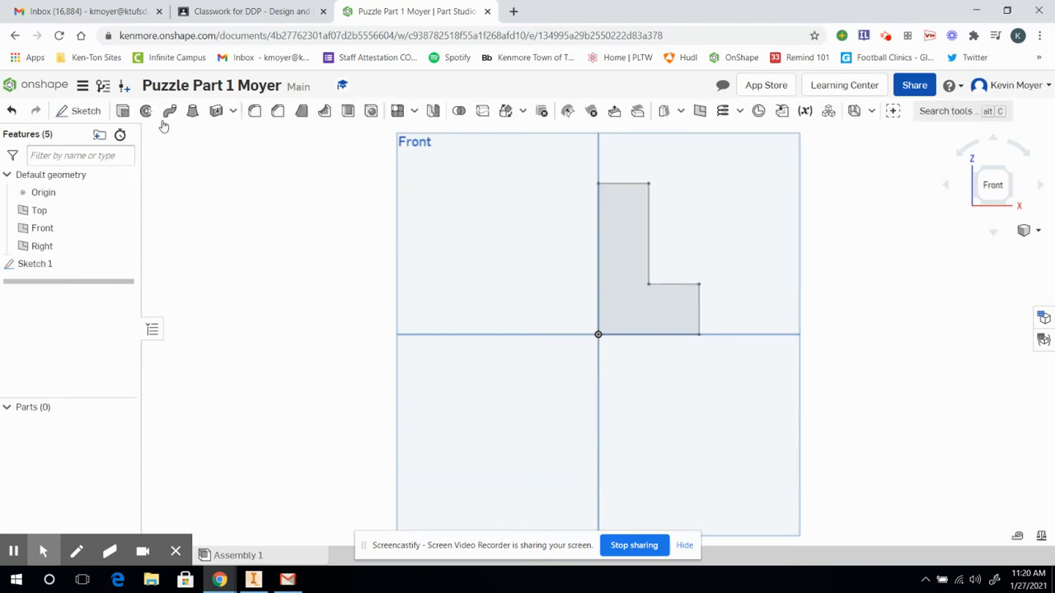
# Extrude the L-shaped sketch region as a new solid with a blind depth of 0.75 in
pyautogui.click(125, 114)
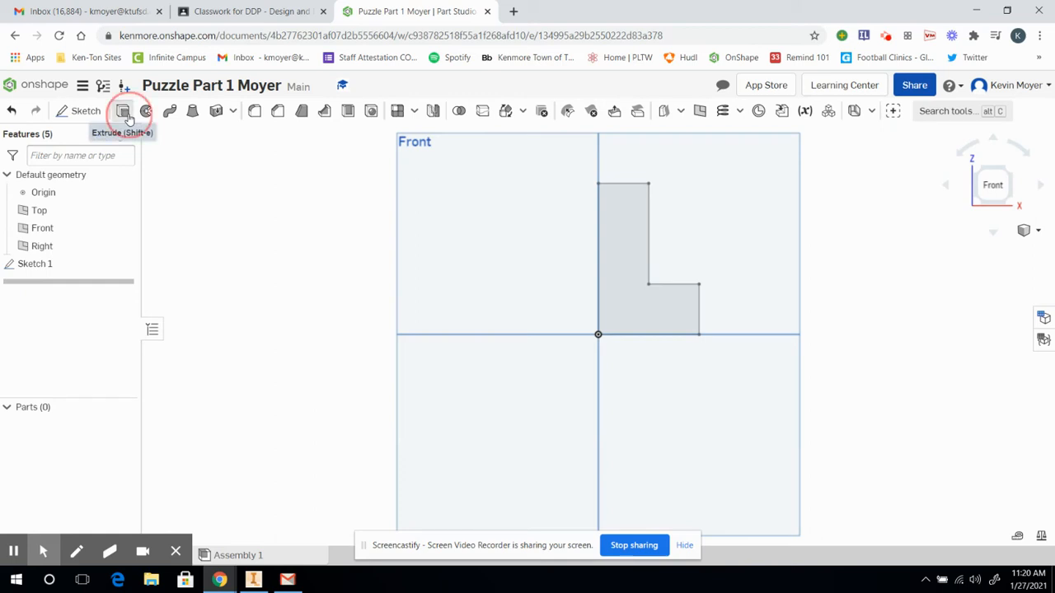
pyautogui.click(609, 256)
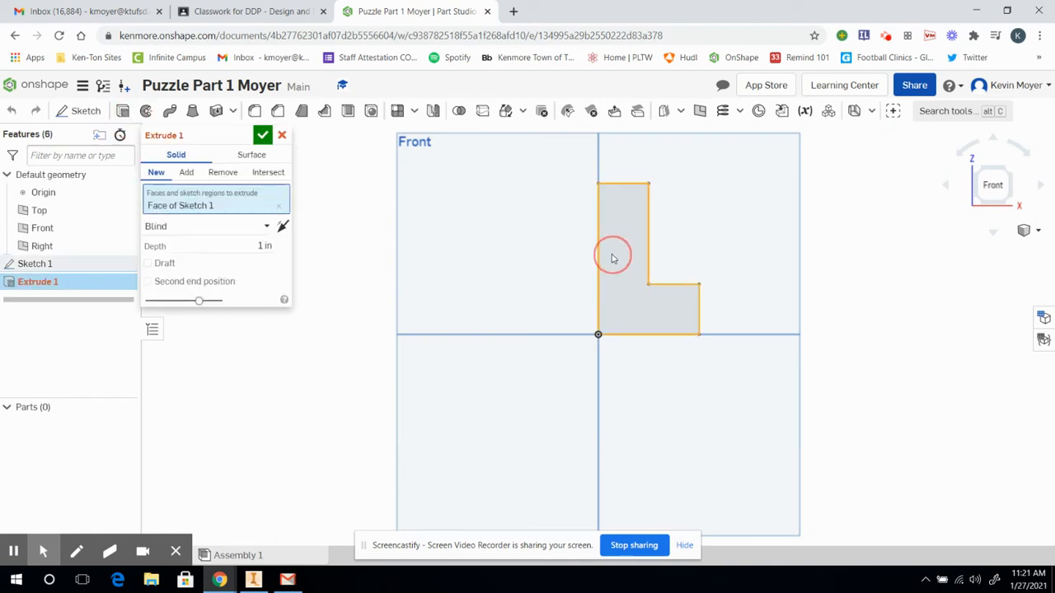
pyautogui.click(246, 244)
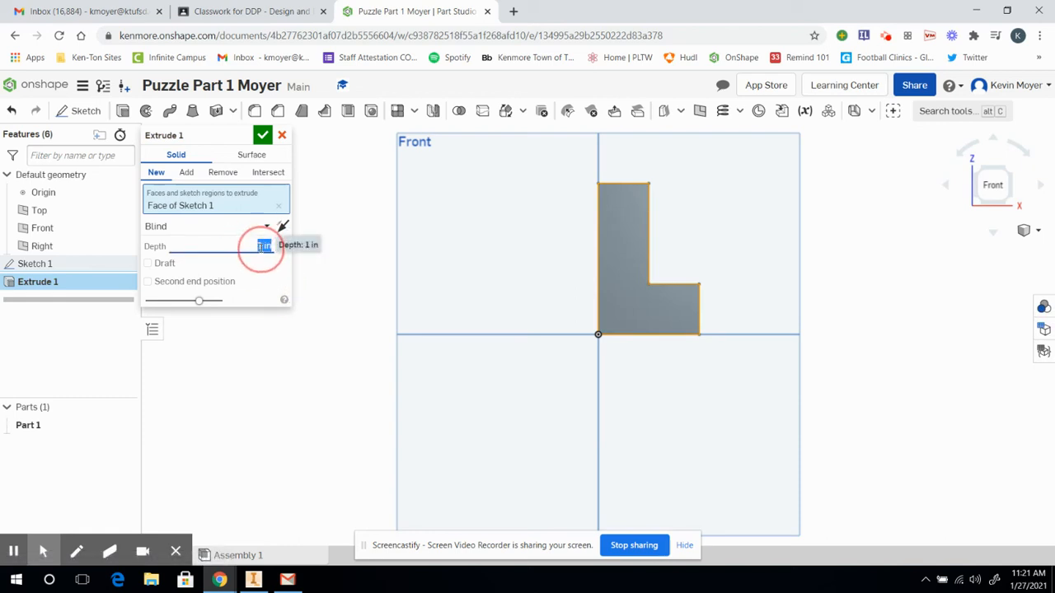
pyautogui.press('BackSpace')
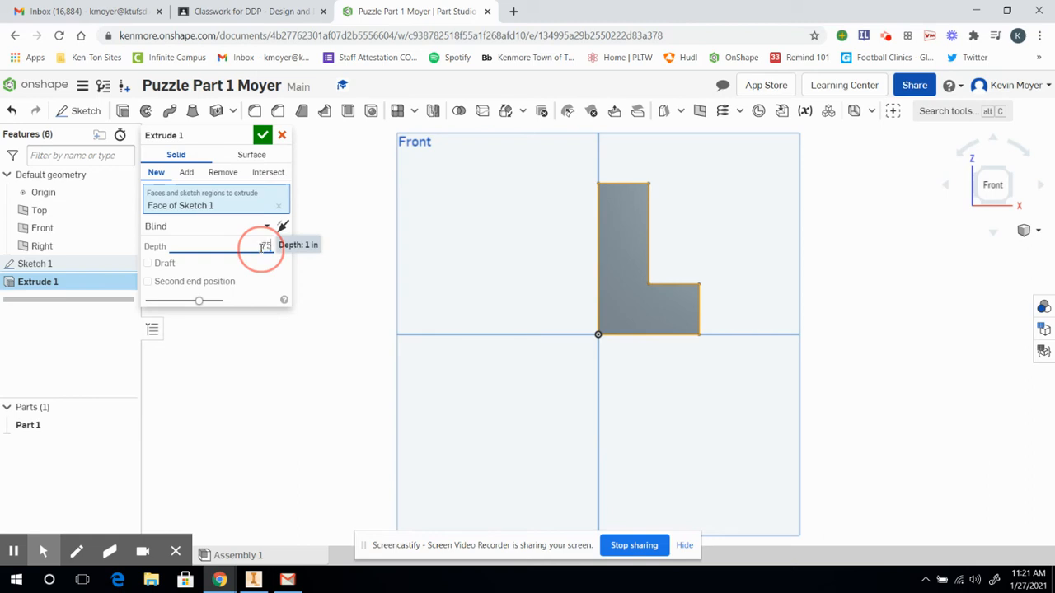
pyautogui.click(262, 136)
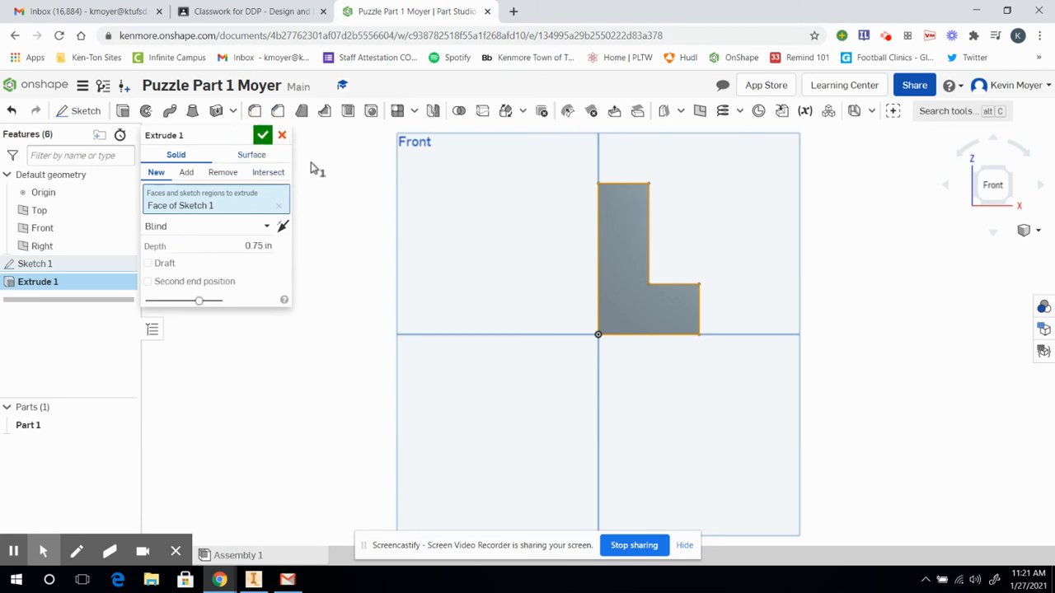
pyautogui.click(262, 137)
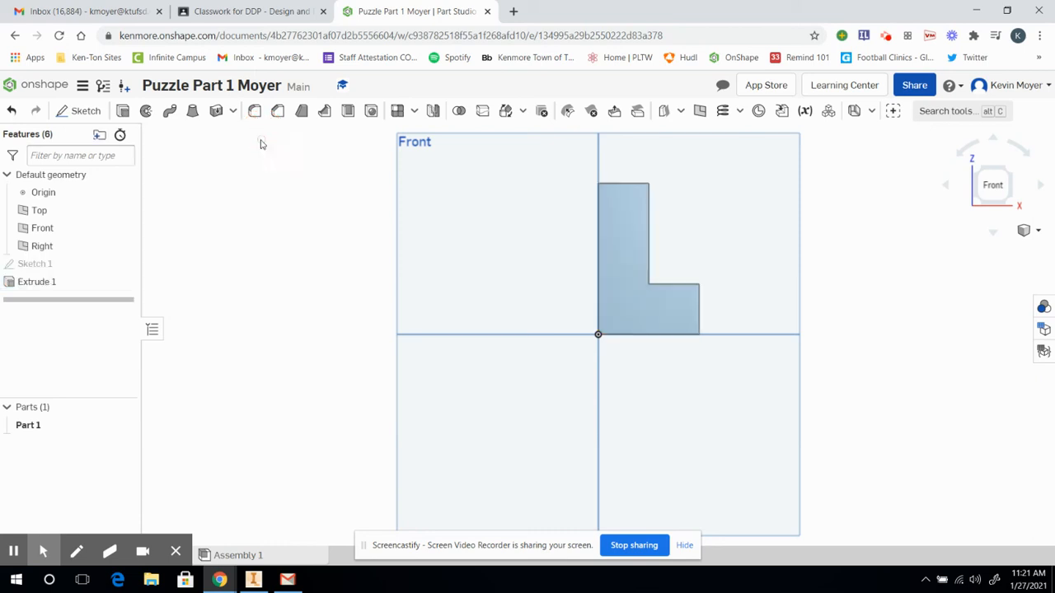
# Sketch a 0.75 by 0.75 in rectangle on the L's front face, from its lower-left corner to the inner corner
pyautogui.click(1006, 176)
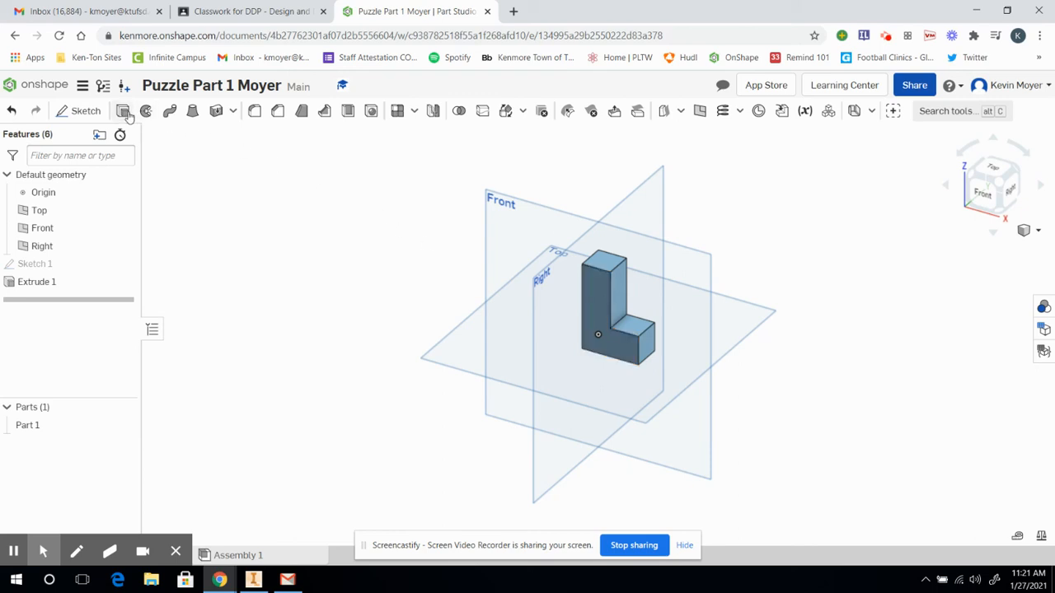
pyautogui.click(83, 110)
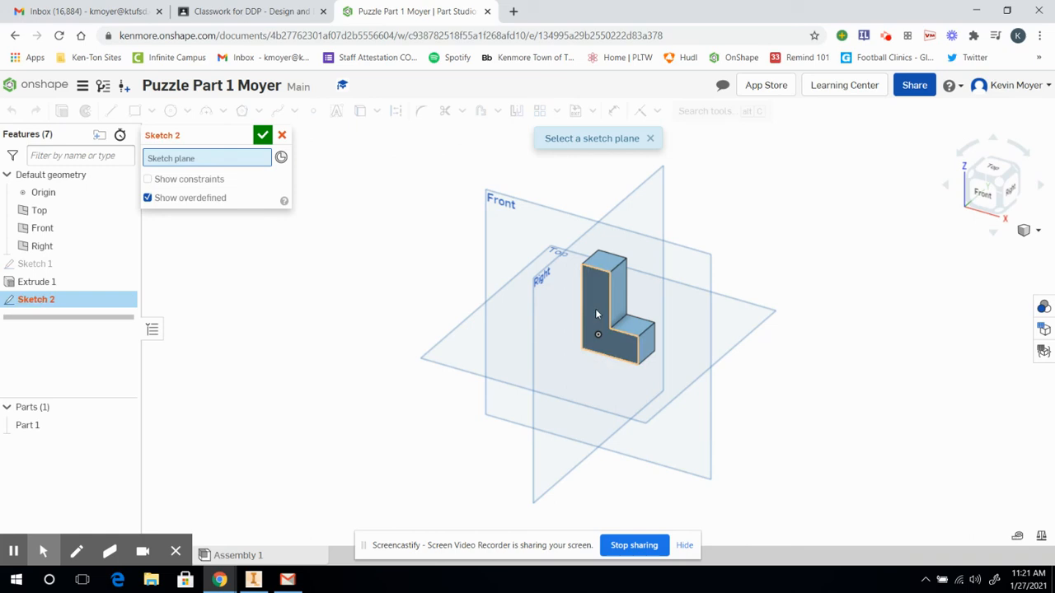
pyautogui.click(597, 314)
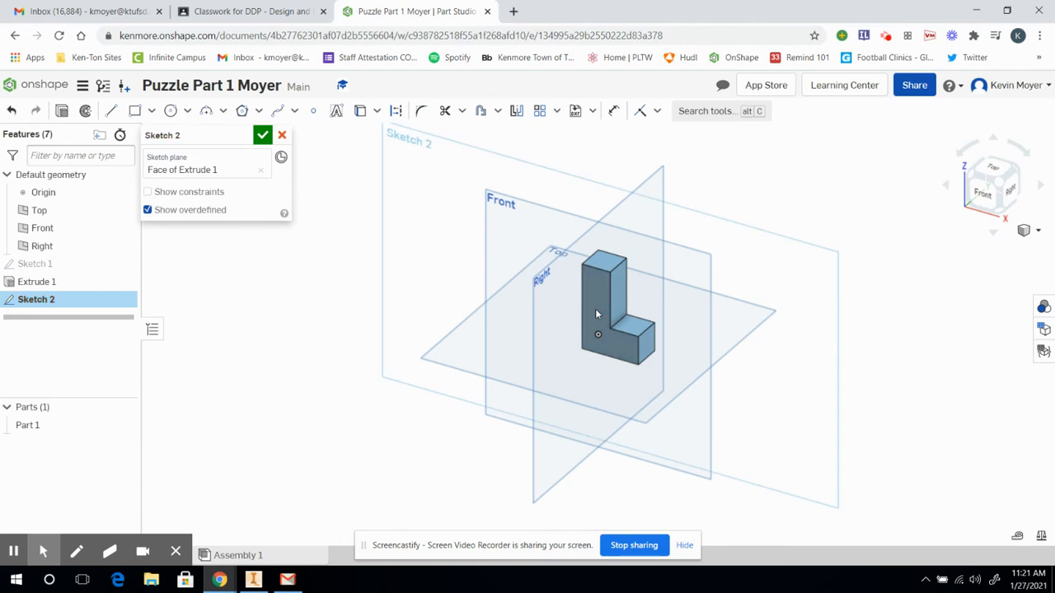
pyautogui.click(580, 350)
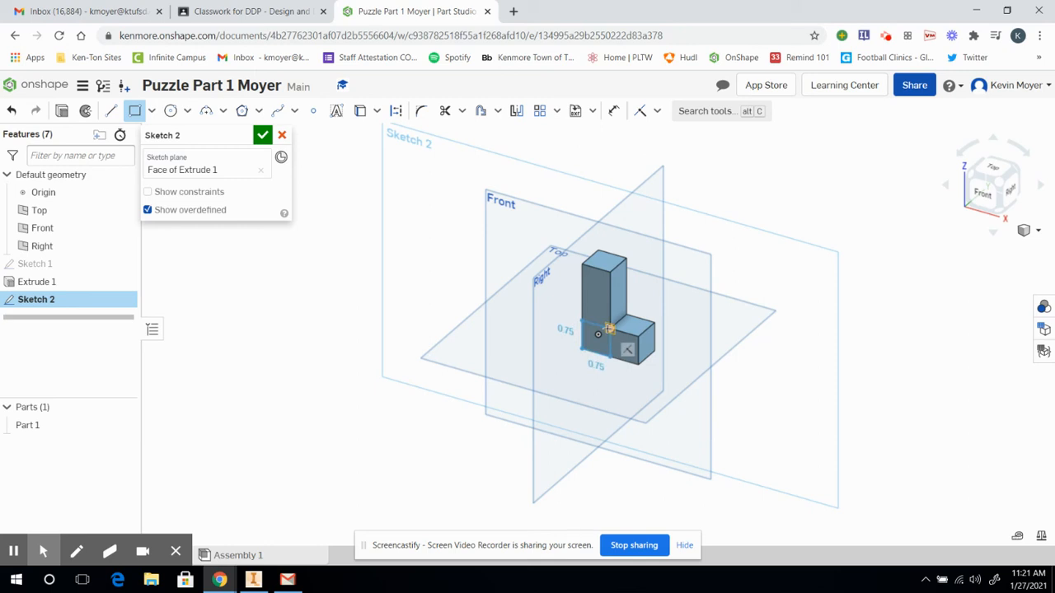
pyautogui.click(610, 327)
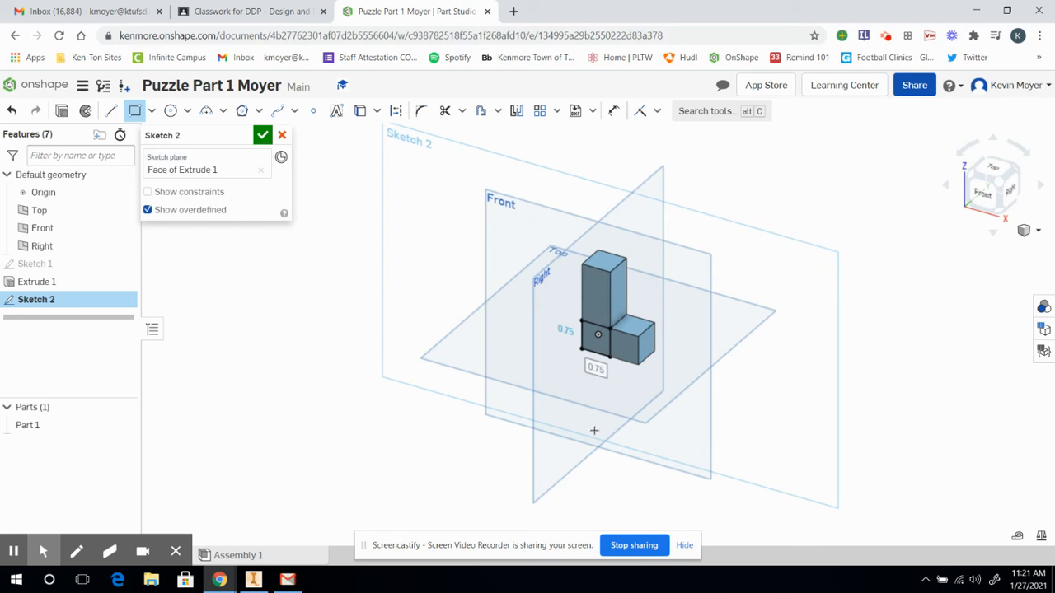
# Extrude the square sketch region outward 0.75 in, adding it to the L-shaped part
pyautogui.click(62, 111)
pyautogui.click(591, 342)
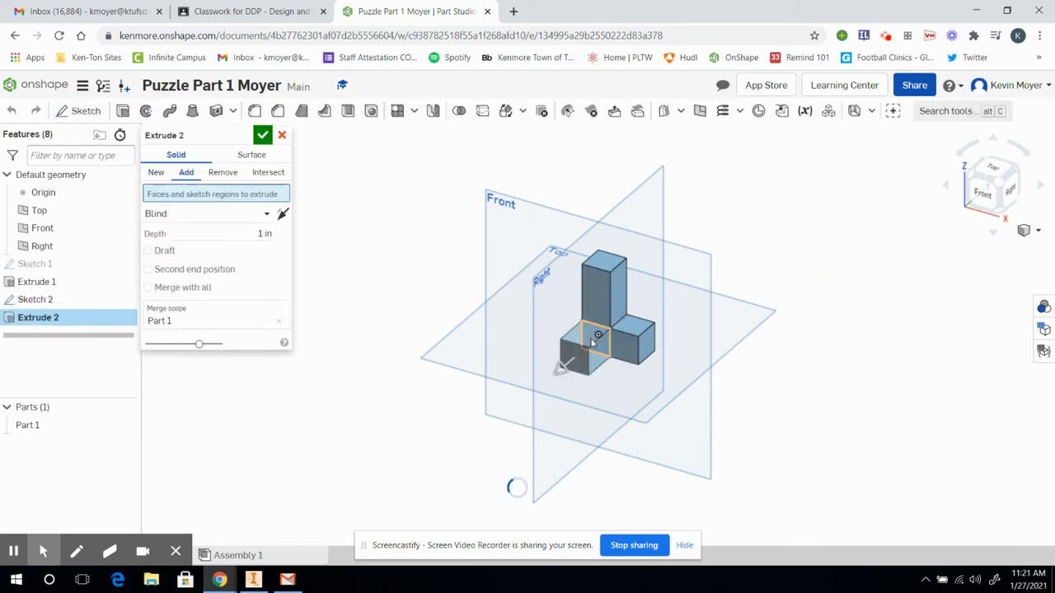
pyautogui.click(264, 233)
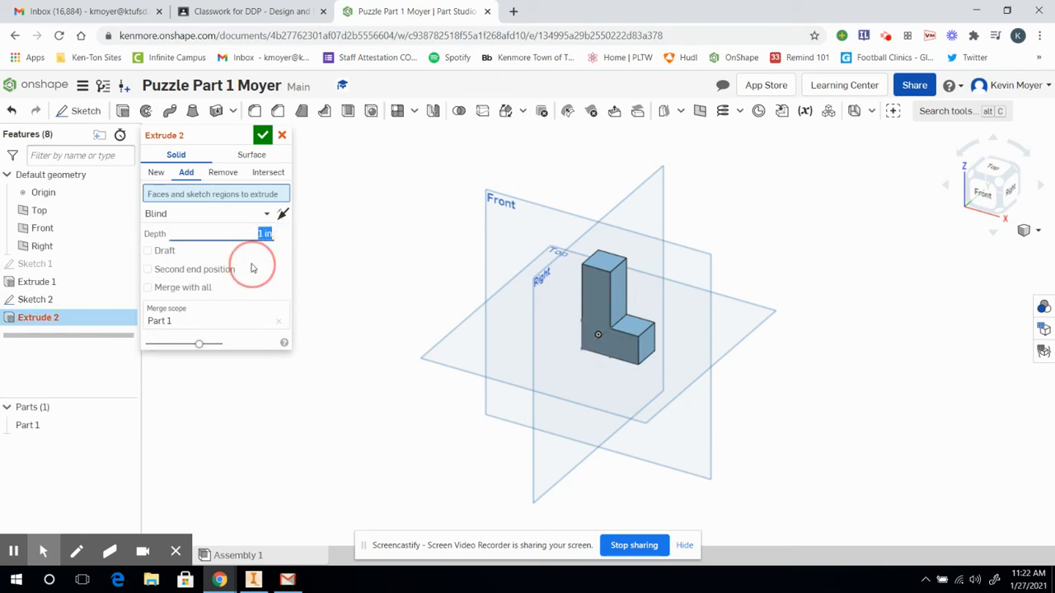
pyautogui.write('.75')
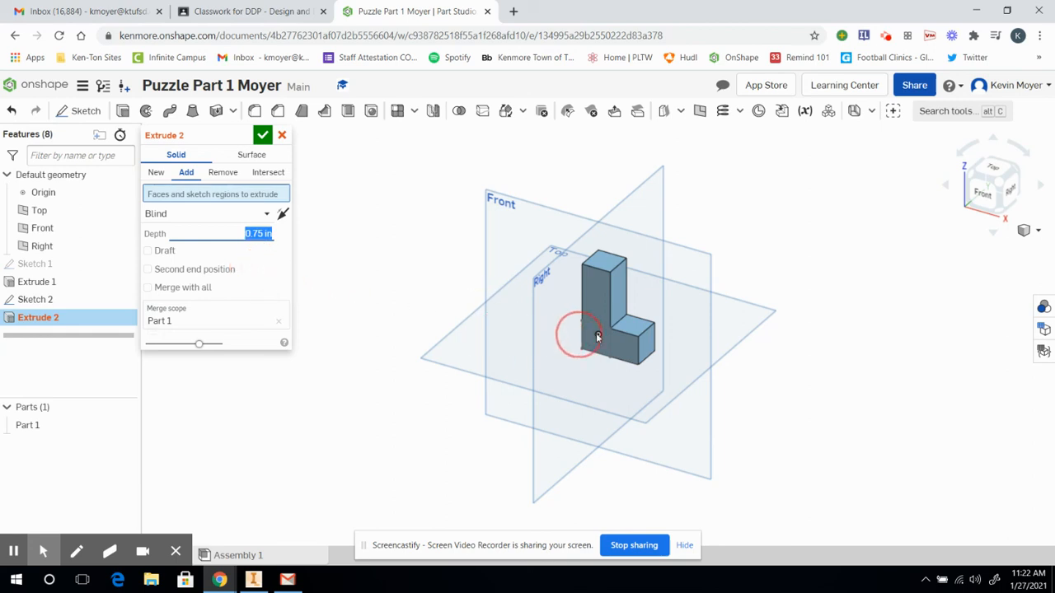
pyautogui.click(599, 337)
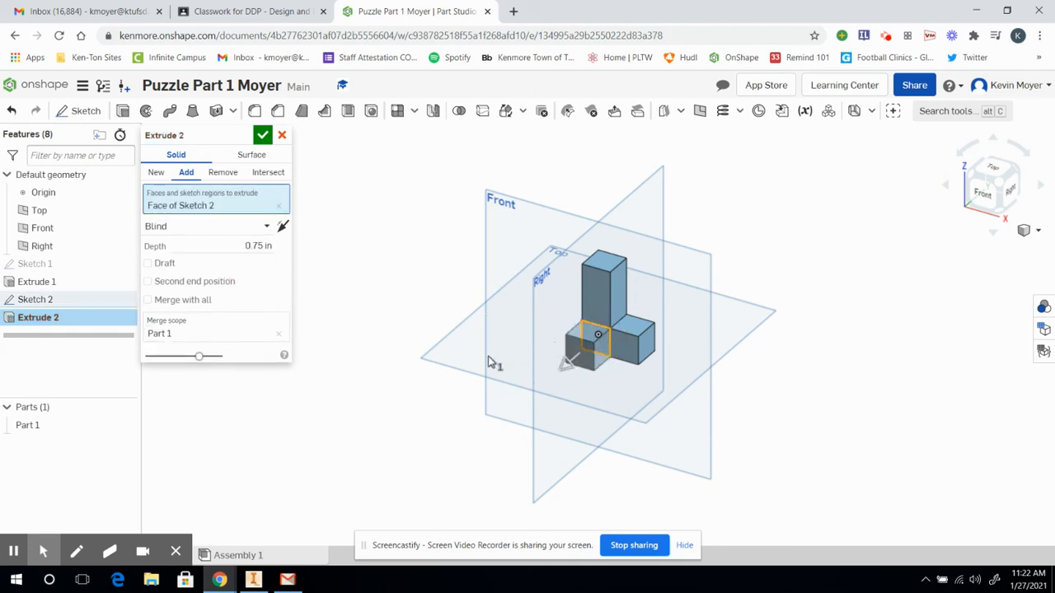
pyautogui.click(263, 135)
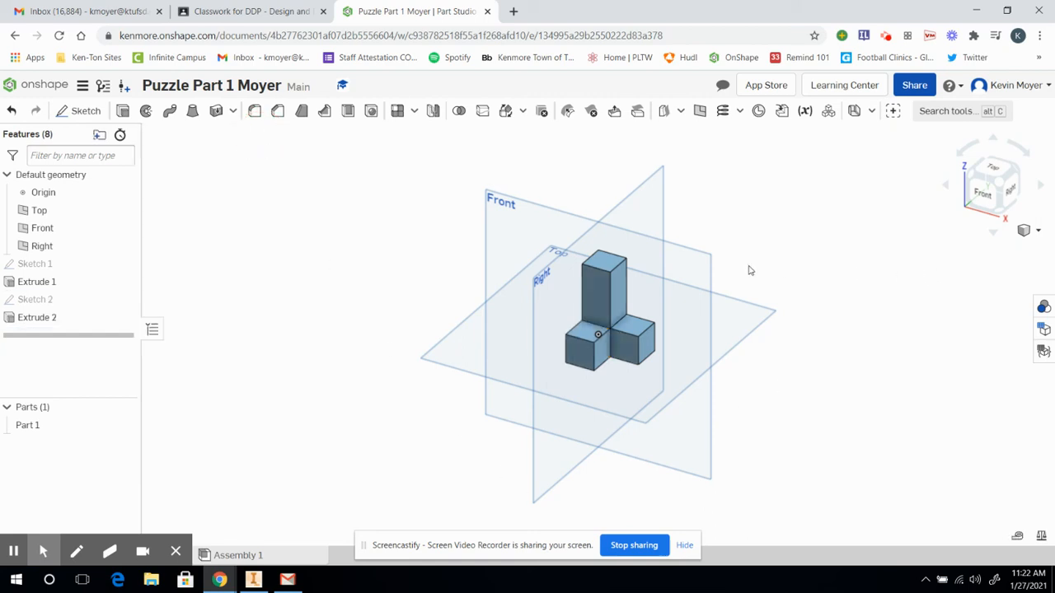
# Change the part's appearance to the green palette color 5FA73D
pyautogui.click(1043, 307)
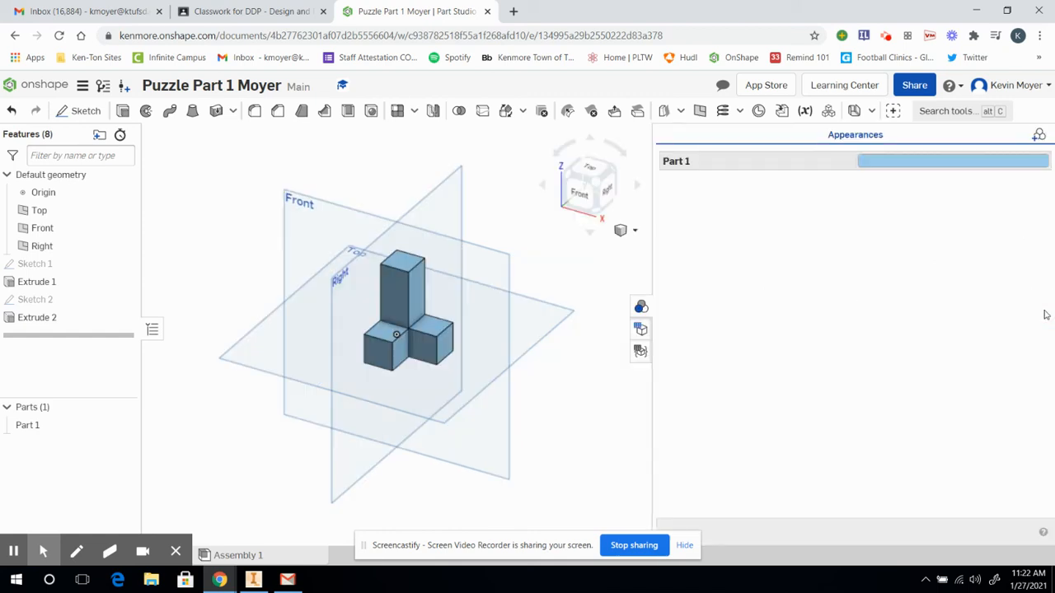
pyautogui.click(935, 169)
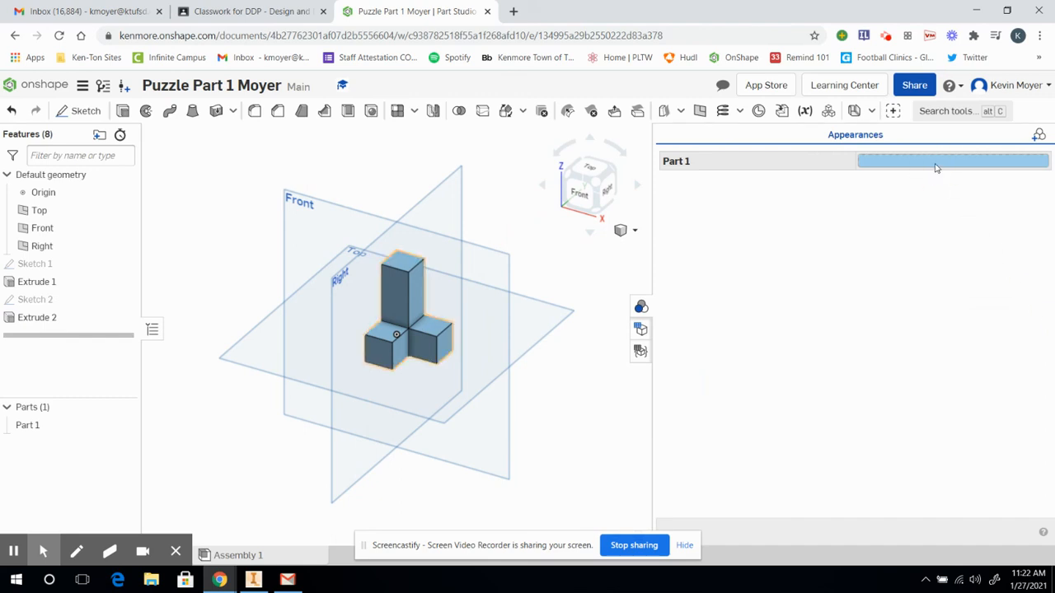
pyautogui.click(920, 168)
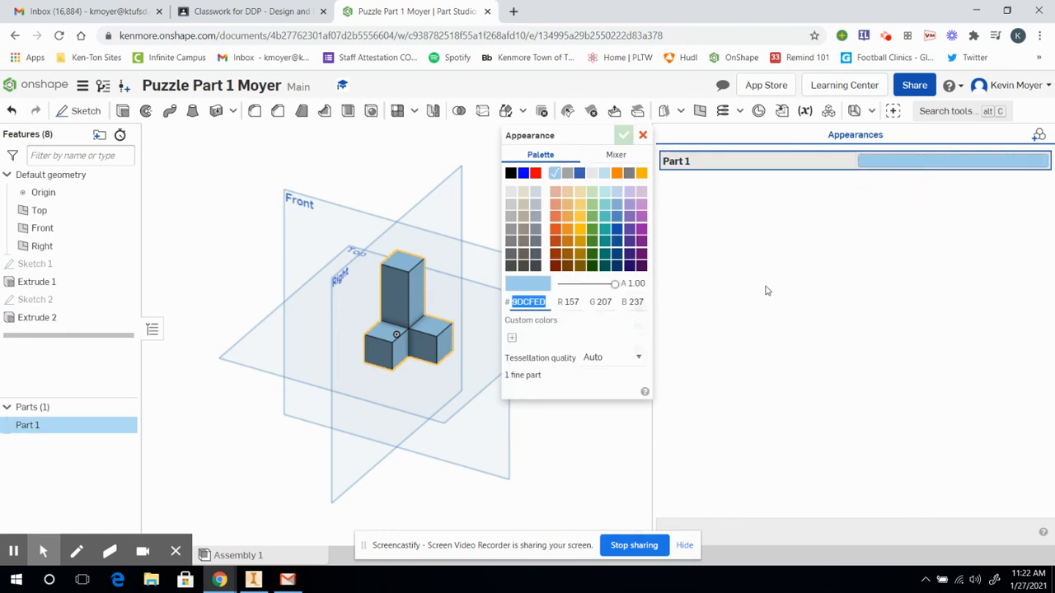
pyautogui.click(593, 232)
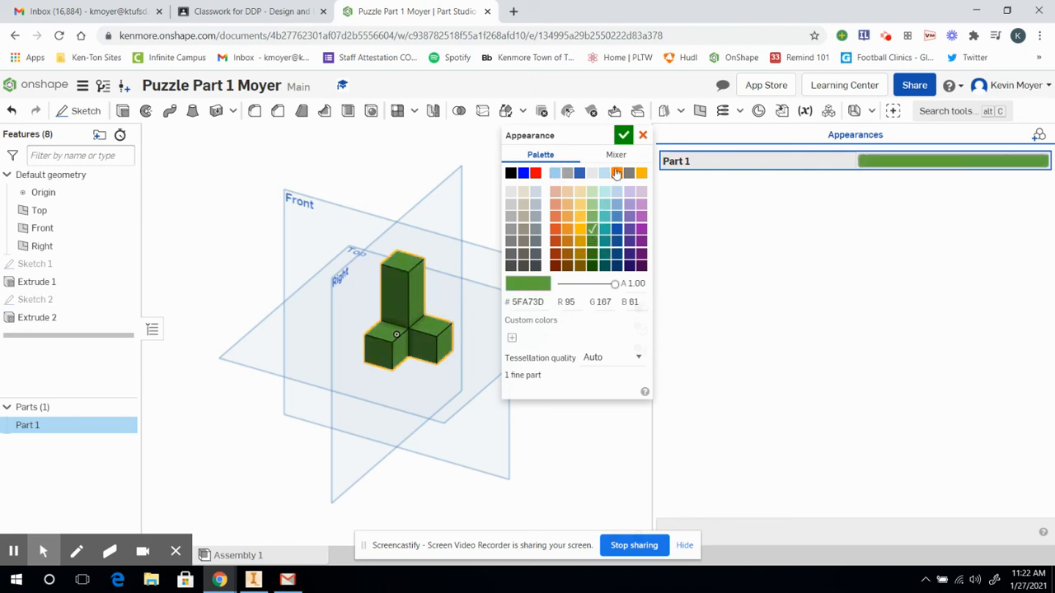
pyautogui.click(623, 134)
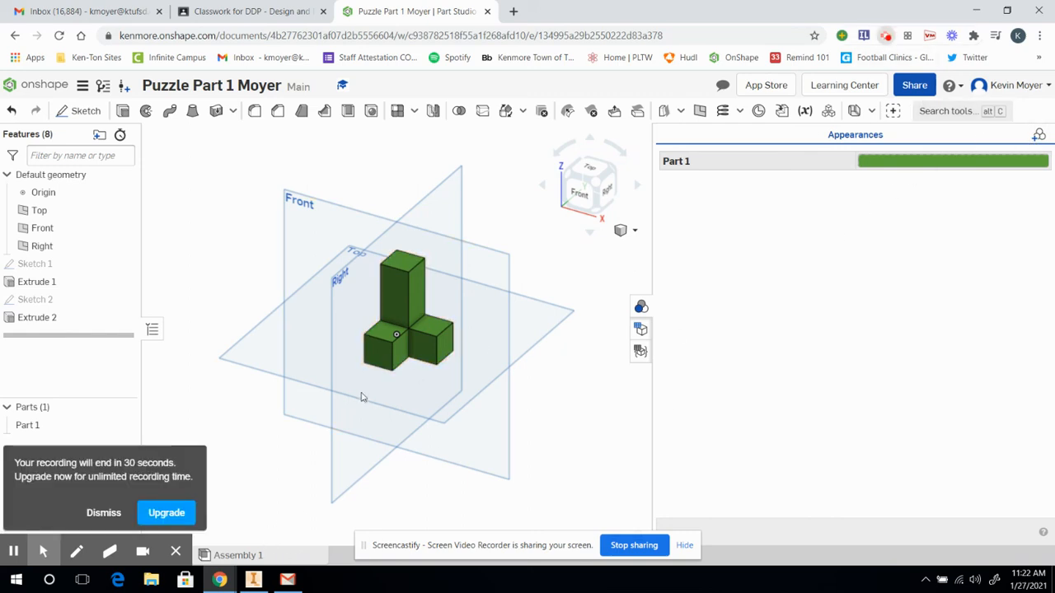
pyautogui.click(103, 513)
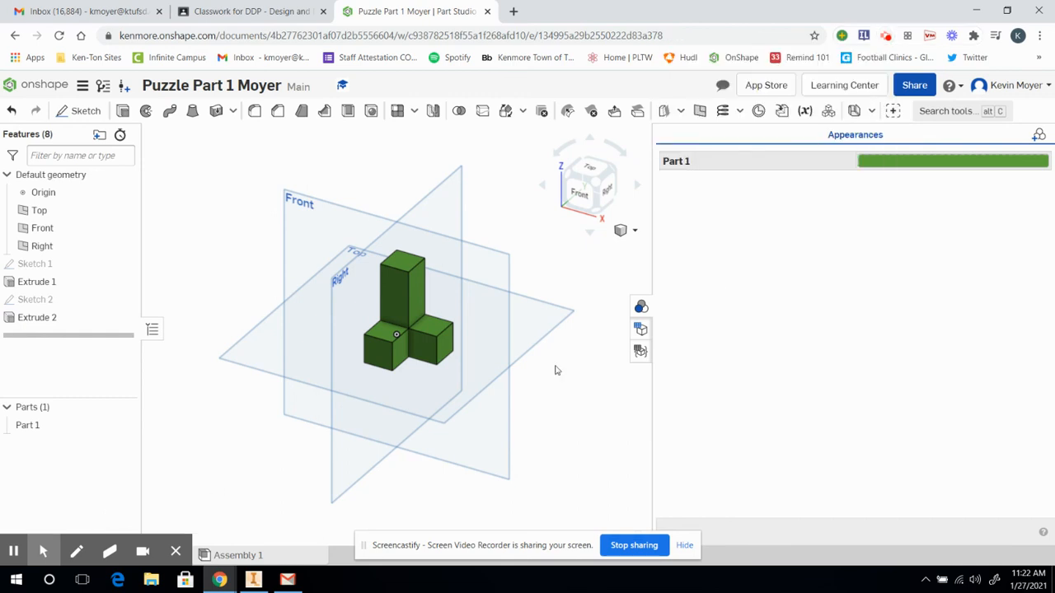
pyautogui.click(885, 36)
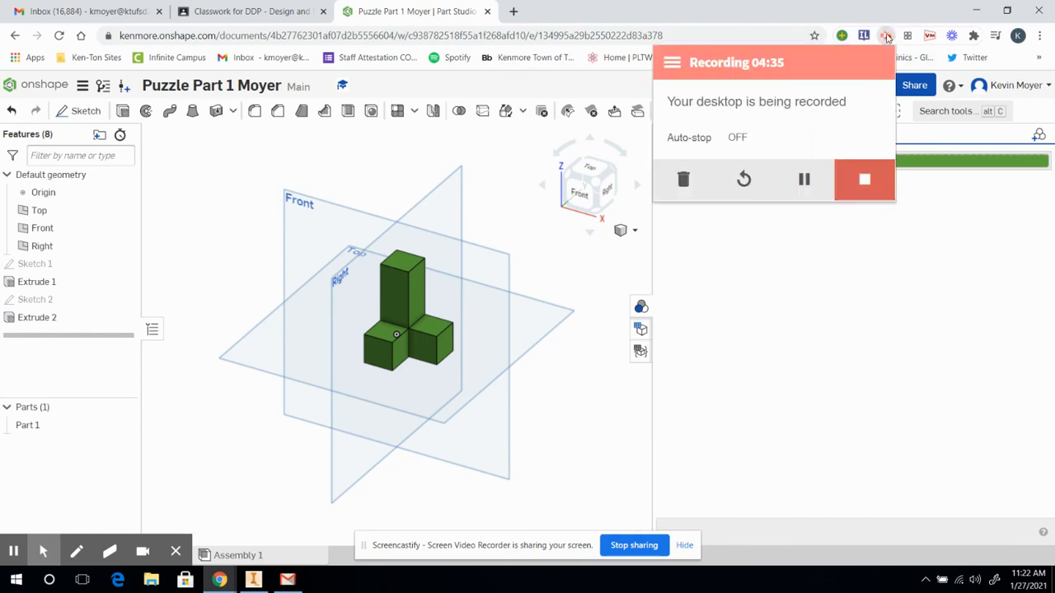